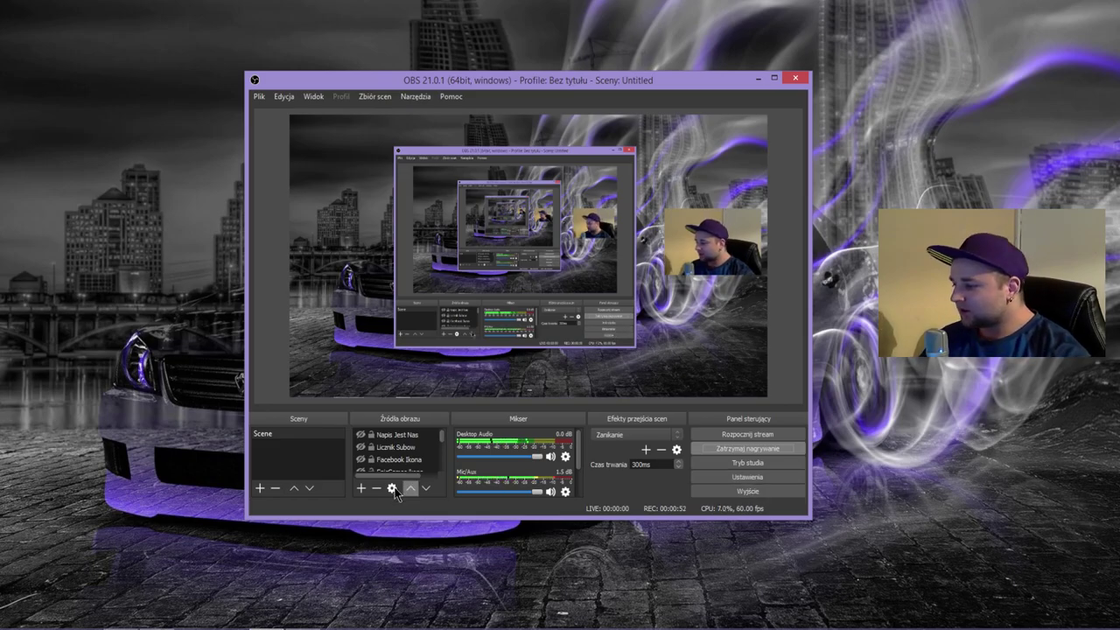
Switch to the web browser and open the Open Broadcaster Software download page from the "obs studio" search results.
left_click(131, 625)
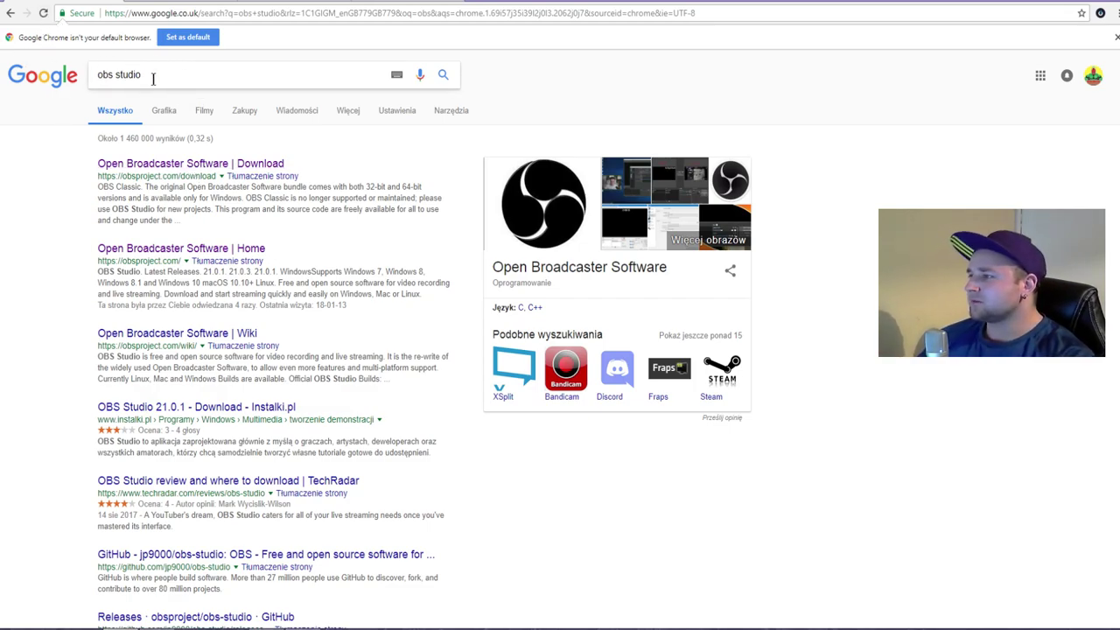
left_click_drag(103, 75, 193, 76)
left_click(45, 177)
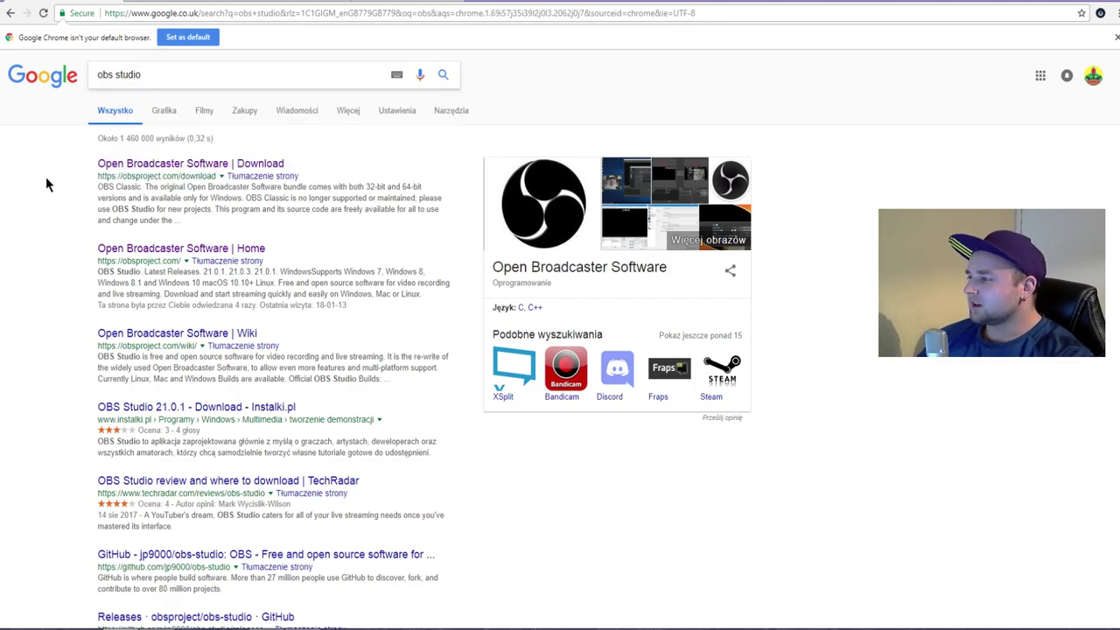
left_click(223, 165)
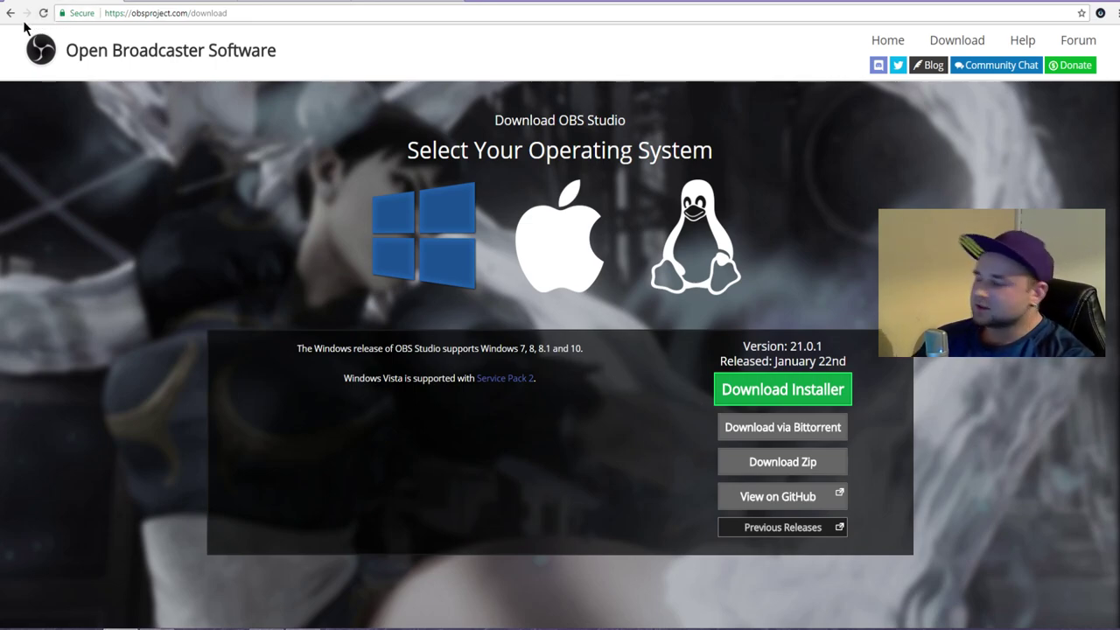
Switch to OBS, open its settings, and review the interface language choices and the other general options.
left_click(261, 623)
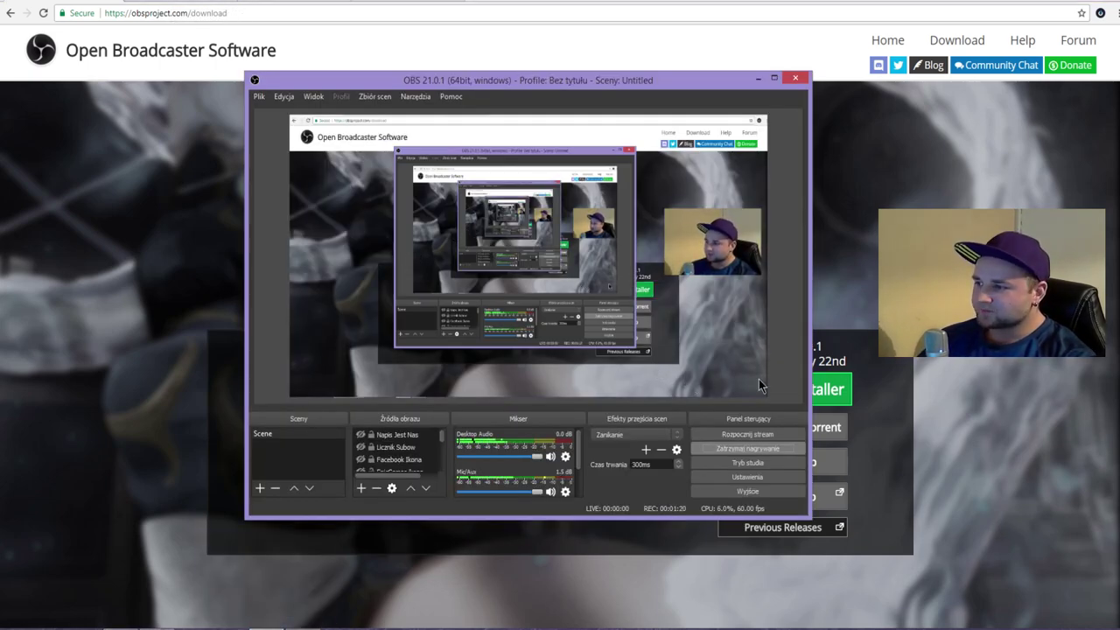
left_click(766, 477)
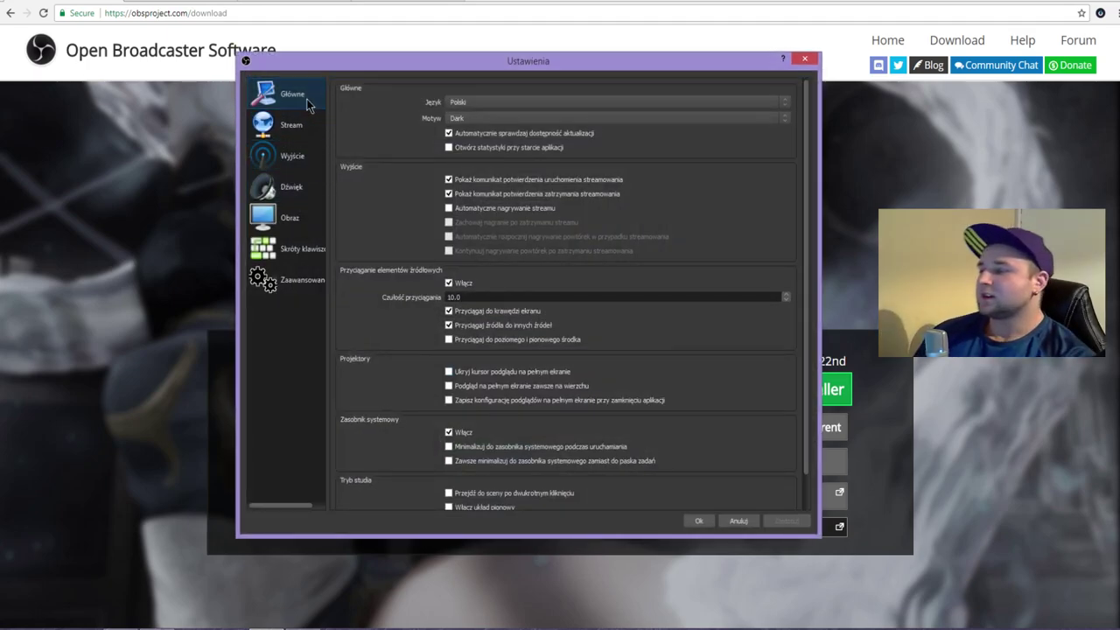
left_click(491, 101)
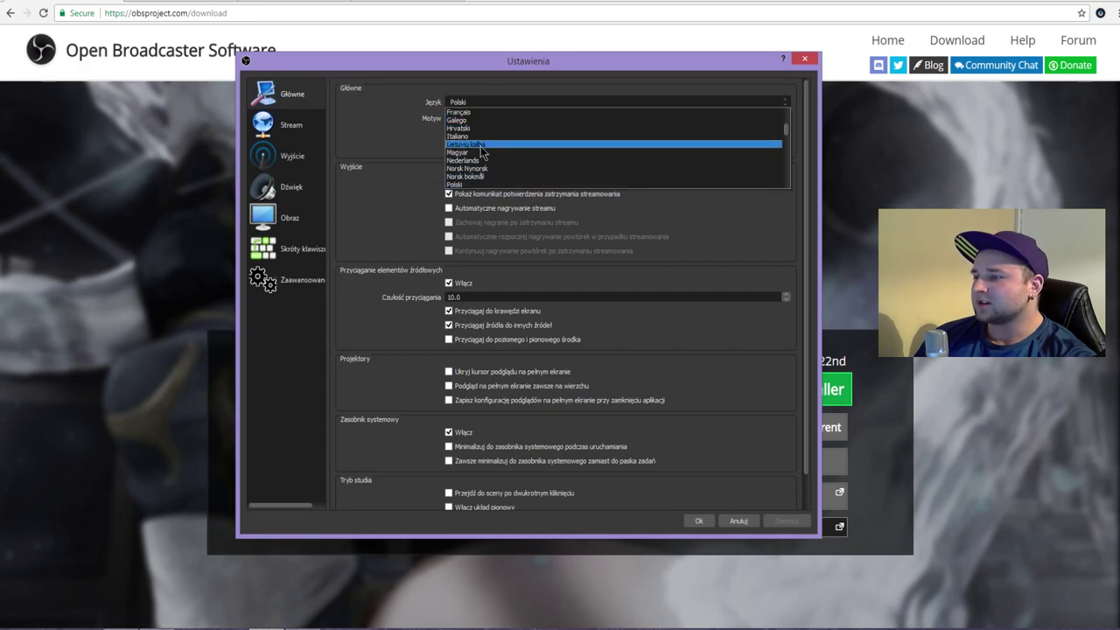
left_click(481, 102)
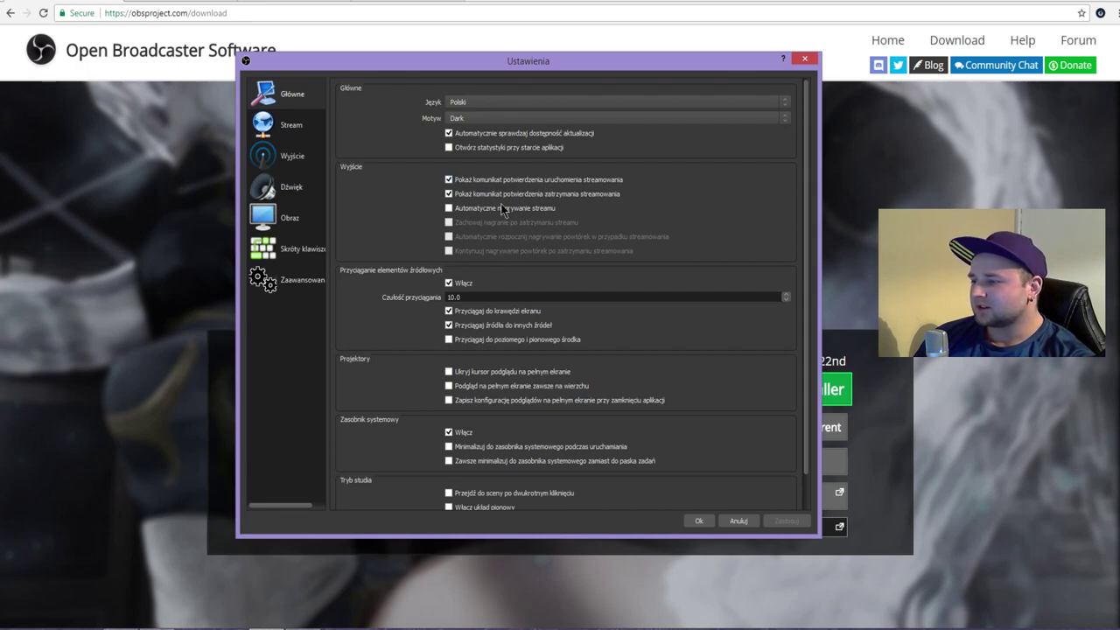
scroll(472, 350, "down", 2)
scroll(484, 429, "up", 2)
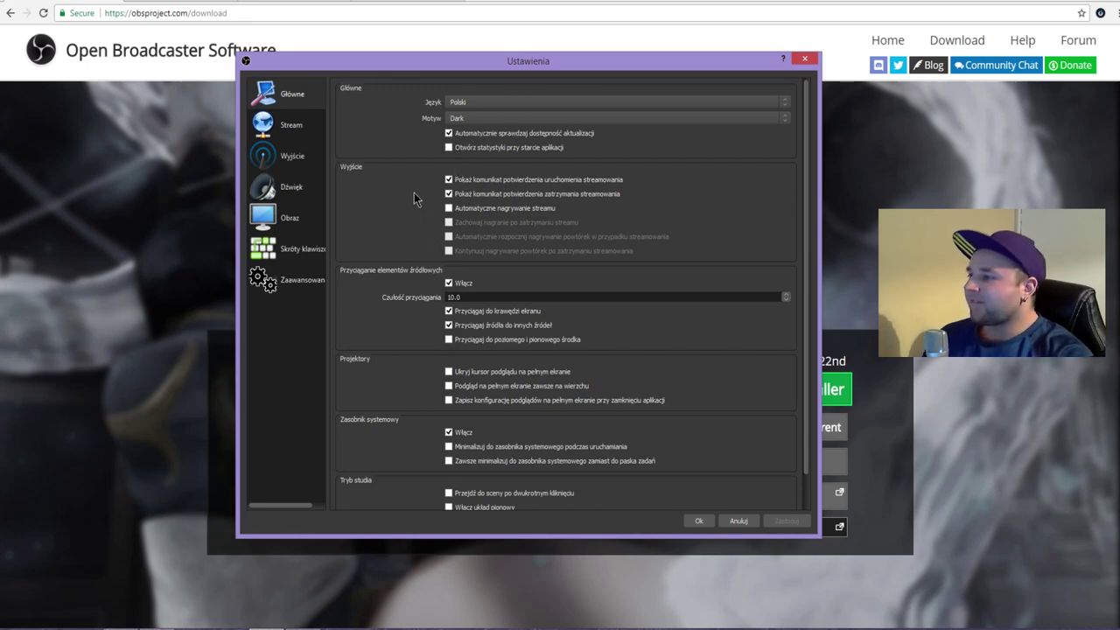
scroll(504, 292, "down", 1)
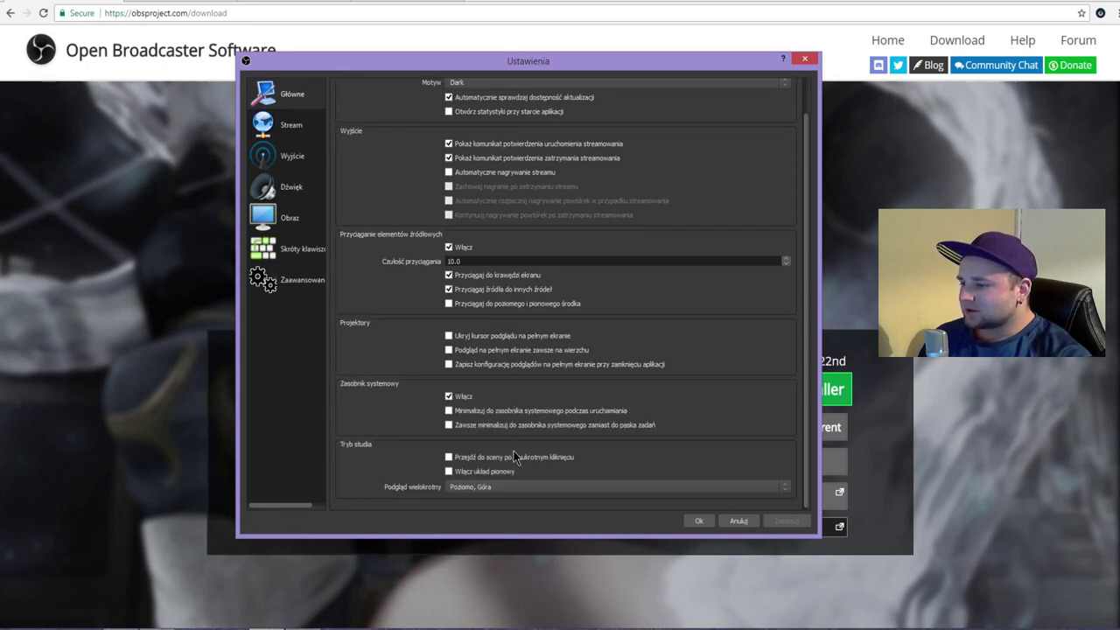
scroll(400, 398, "up", 1)
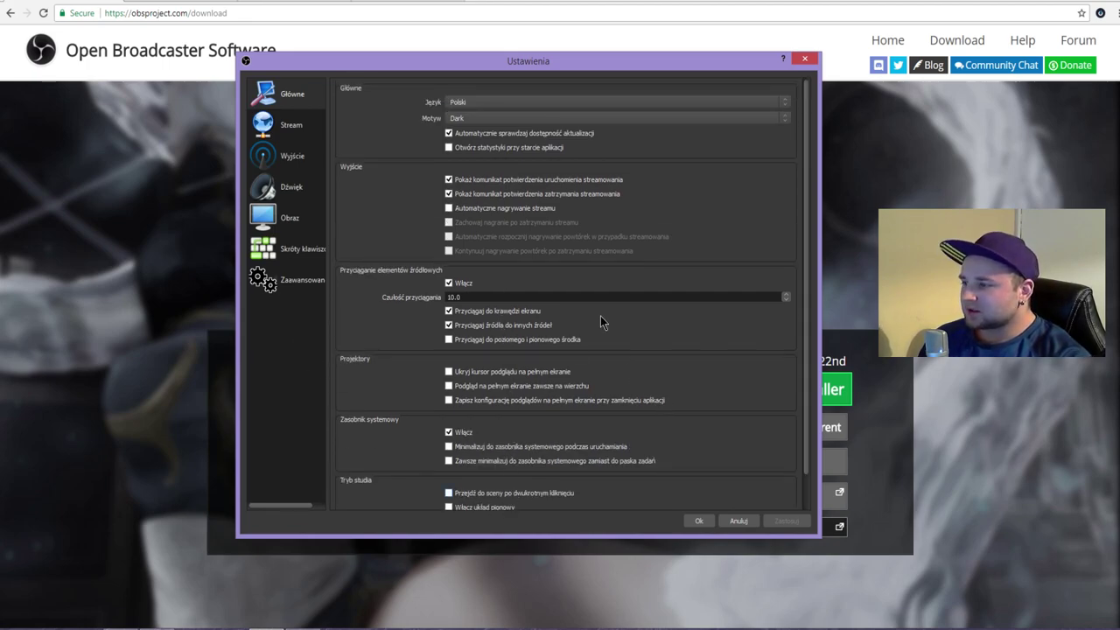
In the stream settings, choose Serwisy strumieniowania as the stream type and look through the available streaming services.
left_click(287, 133)
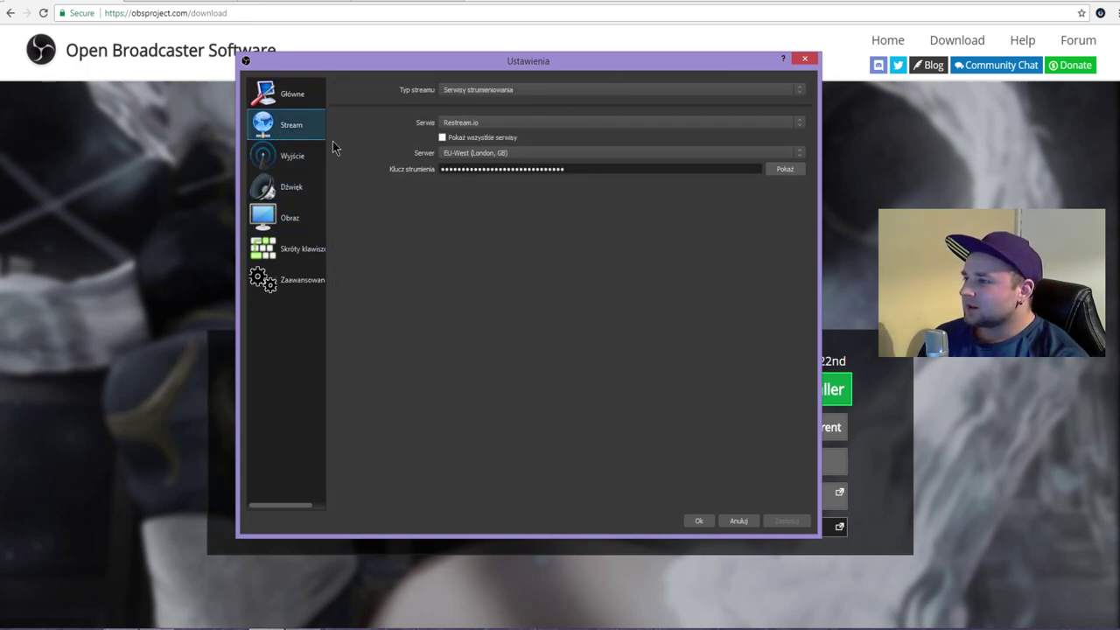
left_click(518, 91)
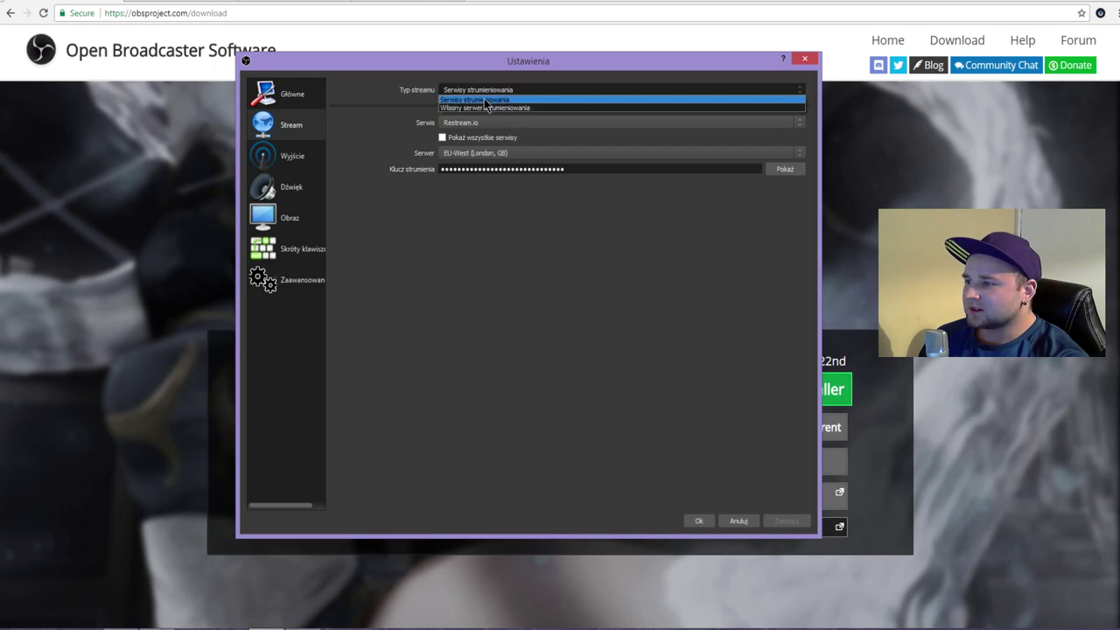
left_click(484, 99)
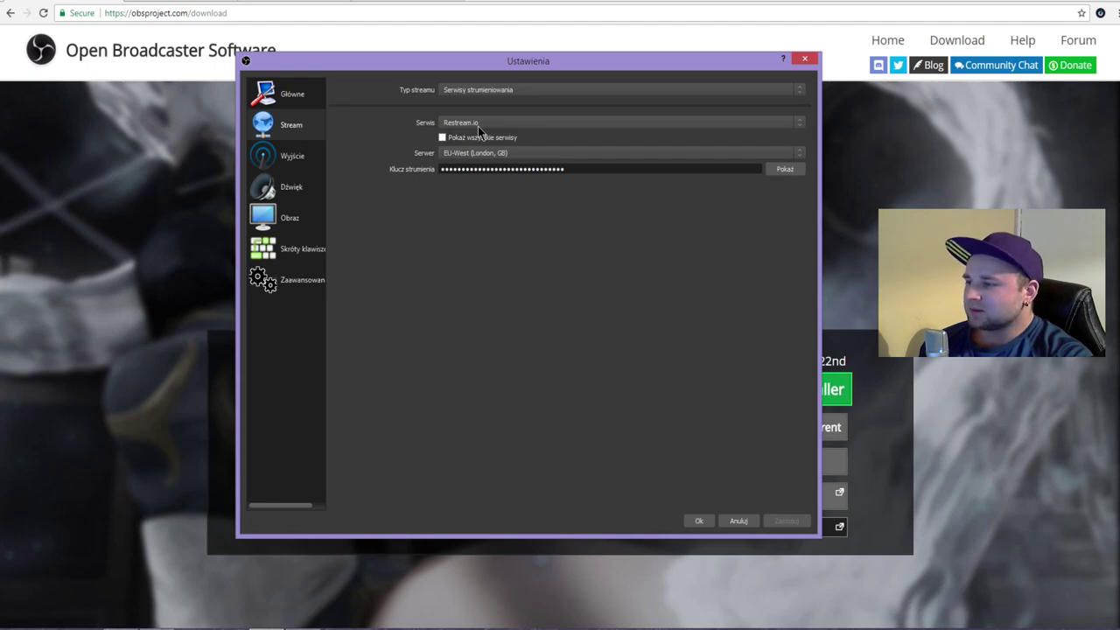
left_click(479, 127)
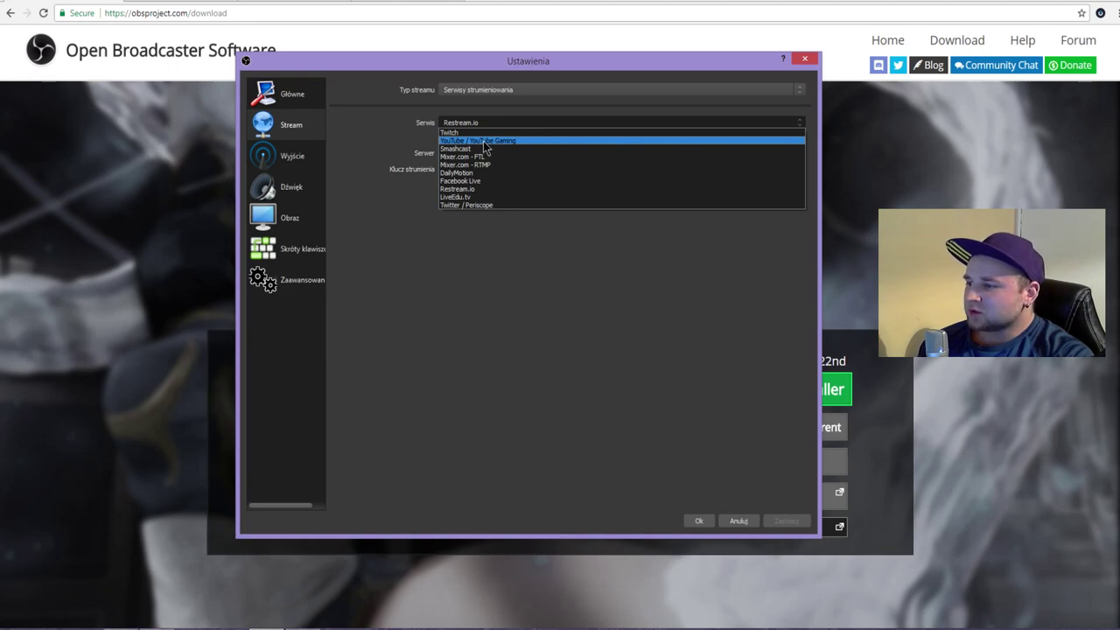
left_click(375, 142)
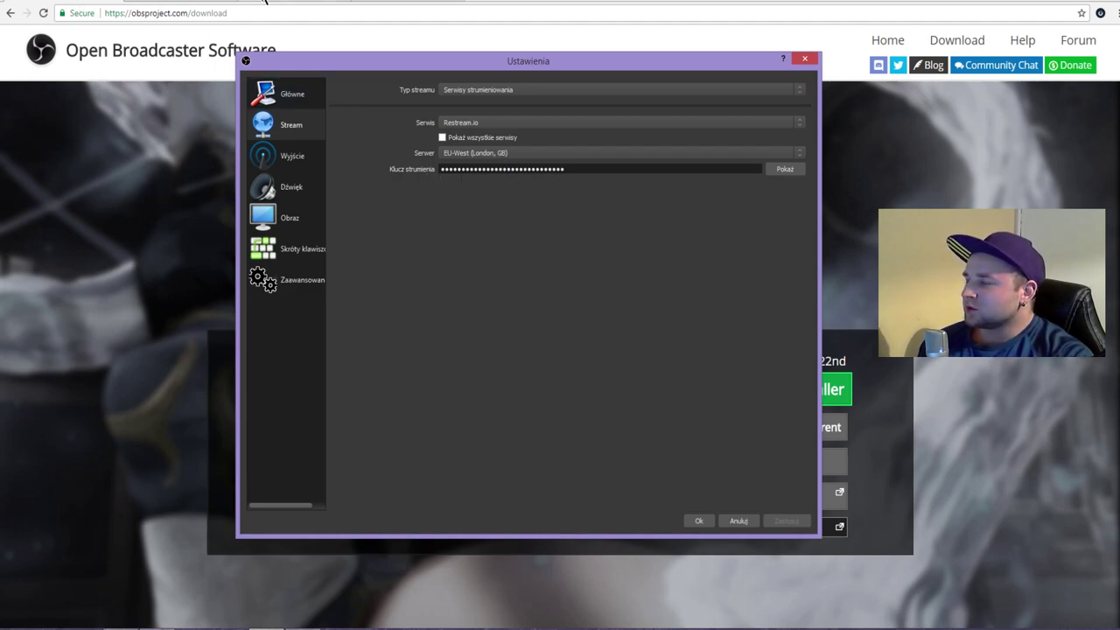
Switch to the YouTube live dashboard in the browser and locate the stream key field in the encoder configuration.
left_click(273, 3)
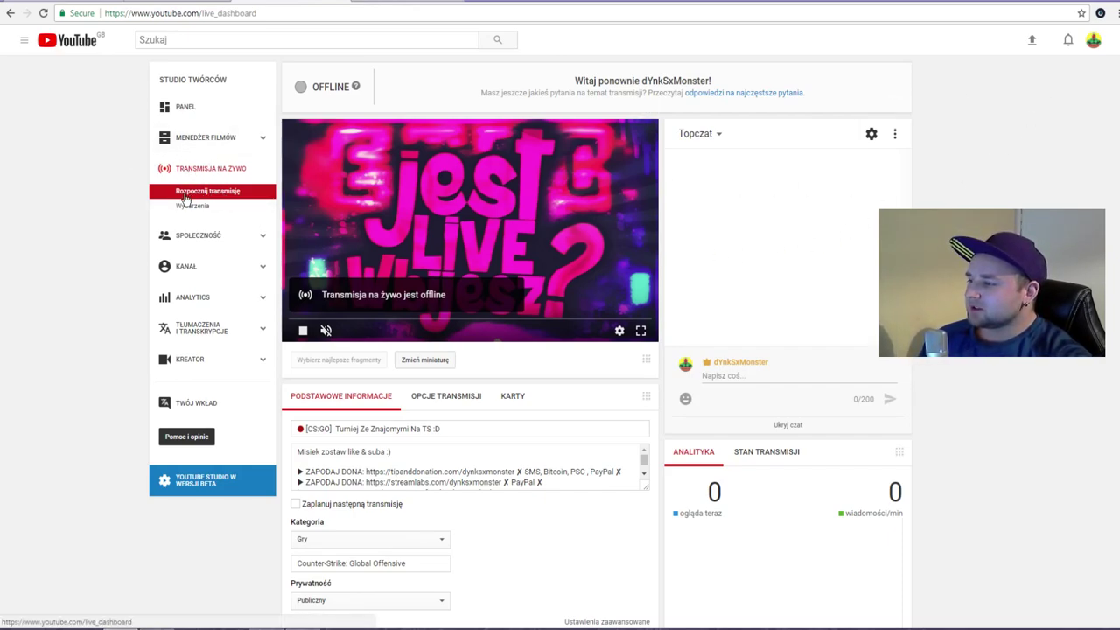
scroll(363, 485, "down", 2)
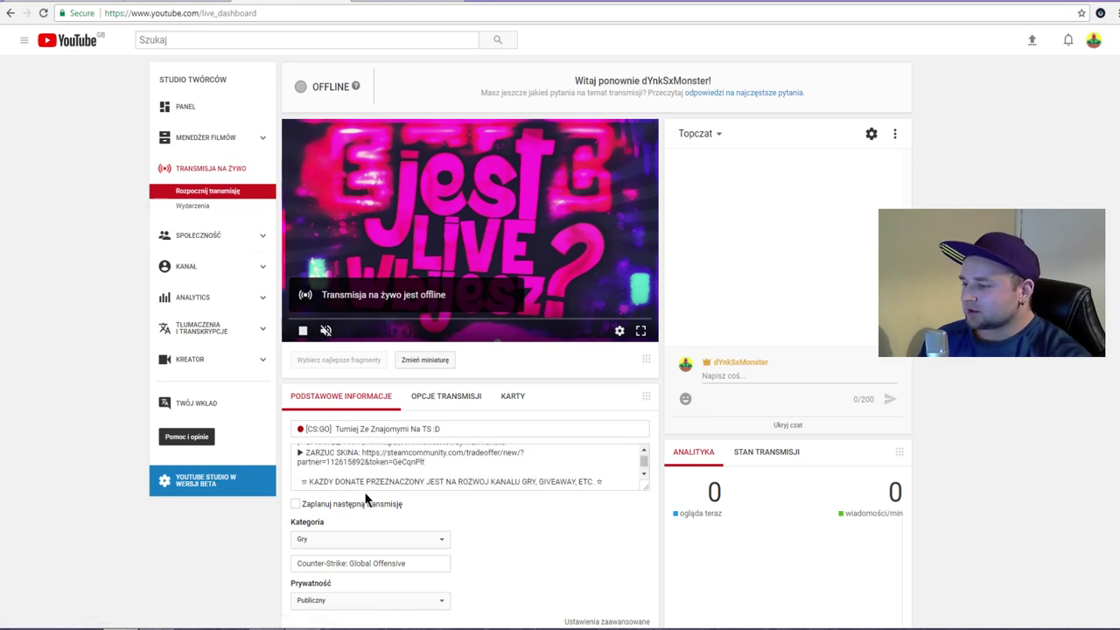
scroll(229, 535, "down", 3)
scroll(232, 539, "down", 1)
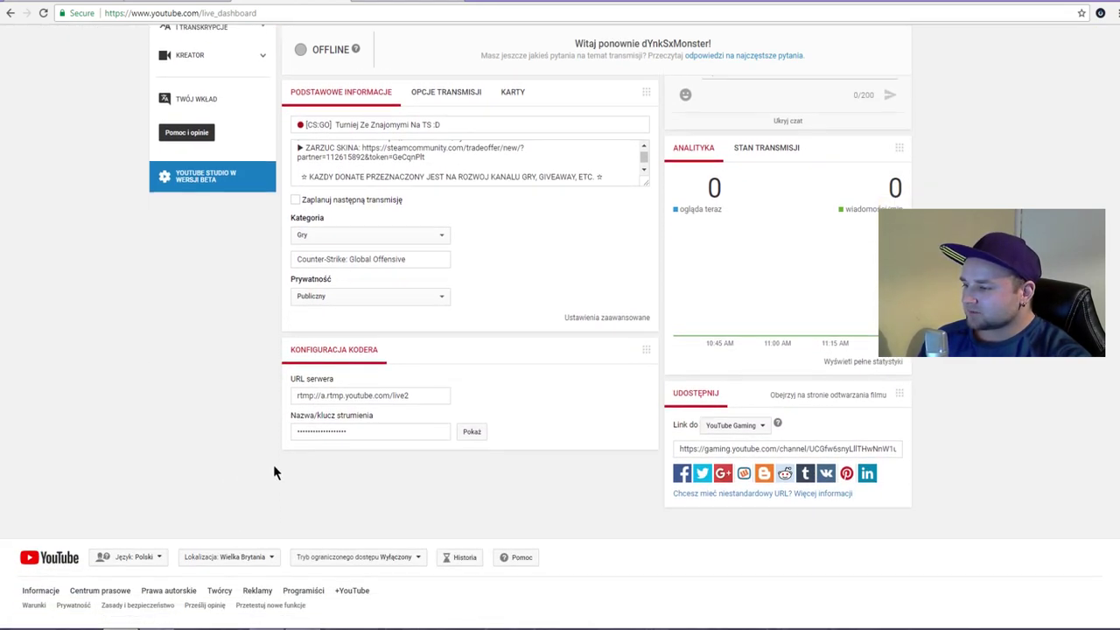
double_click(353, 430)
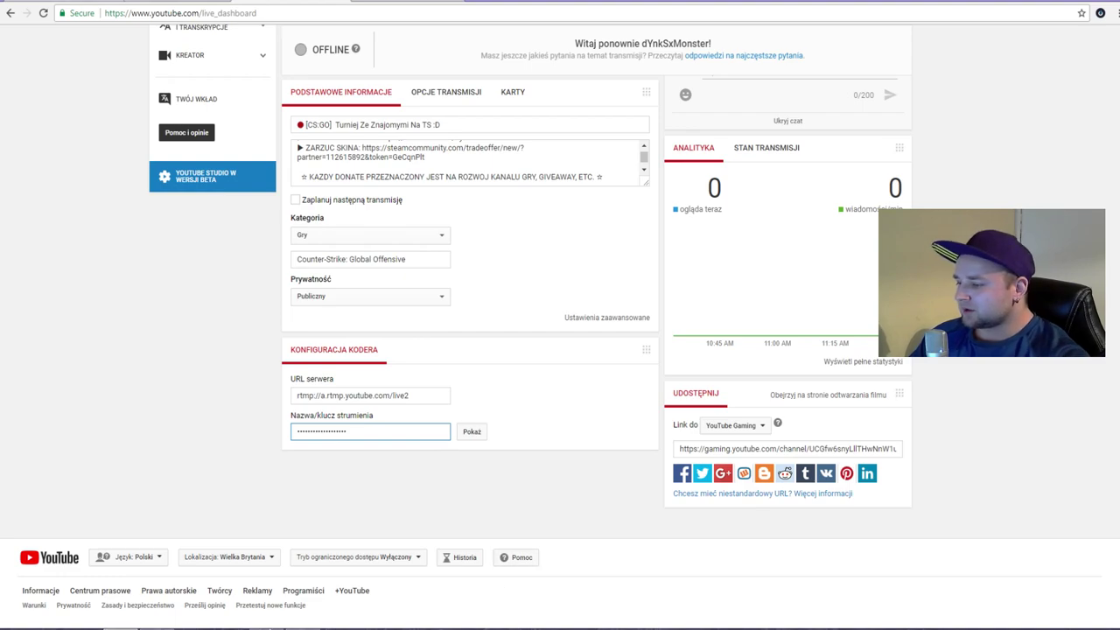
Switch to the other browser and bring up the Restream channel dashboard.
key("alt+Tab")
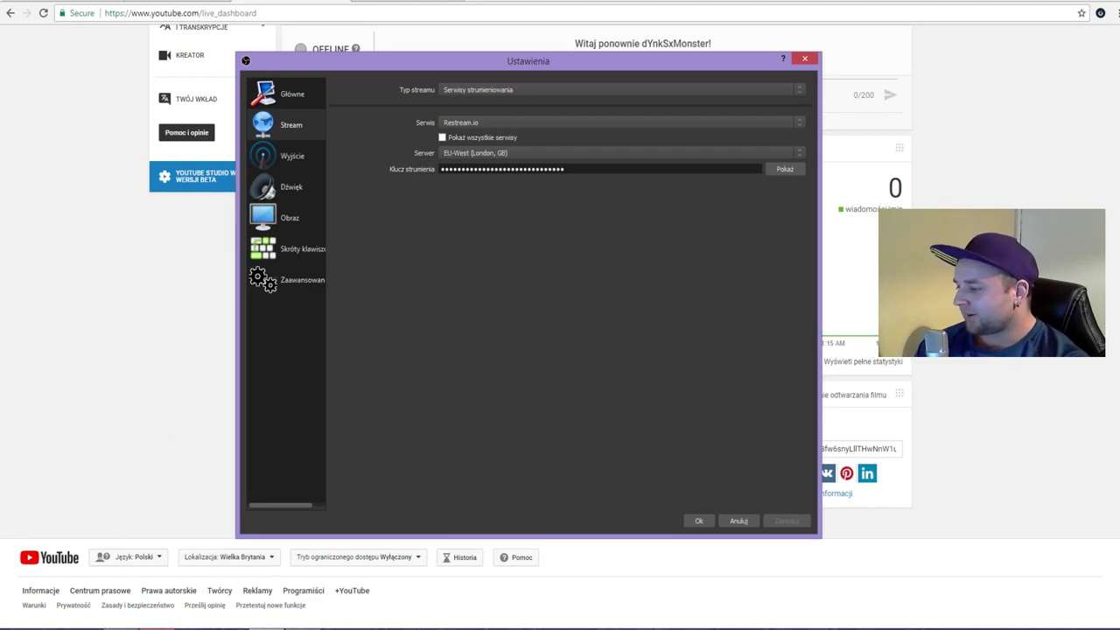
key("alt+Tab")
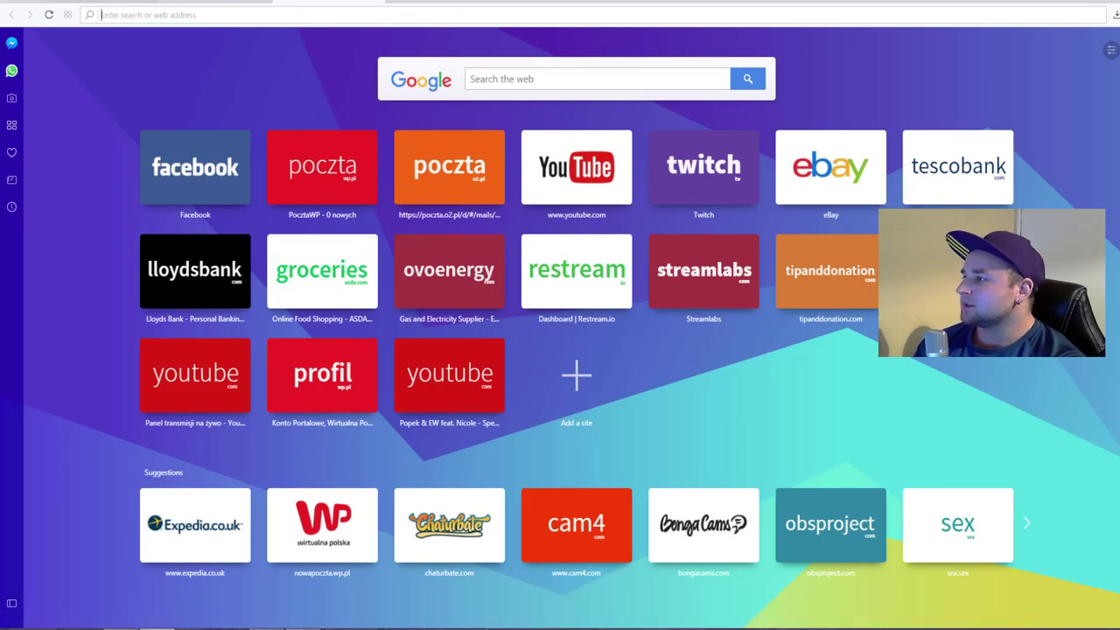
key("ctrl+Tab")
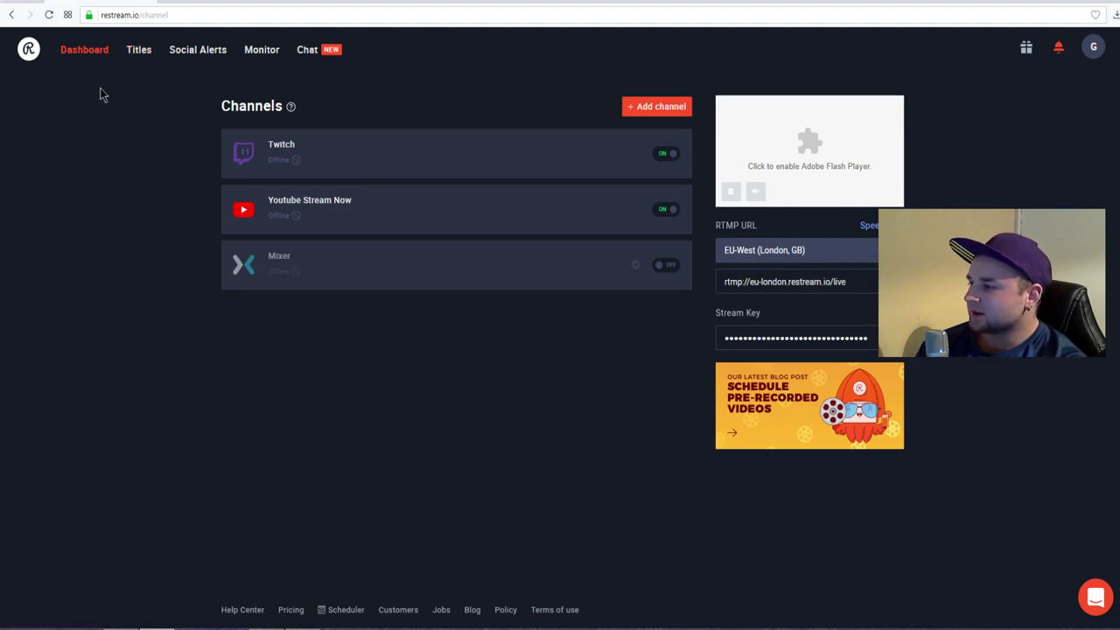
View Restream's stream titles and social alerts pages.
left_click(140, 56)
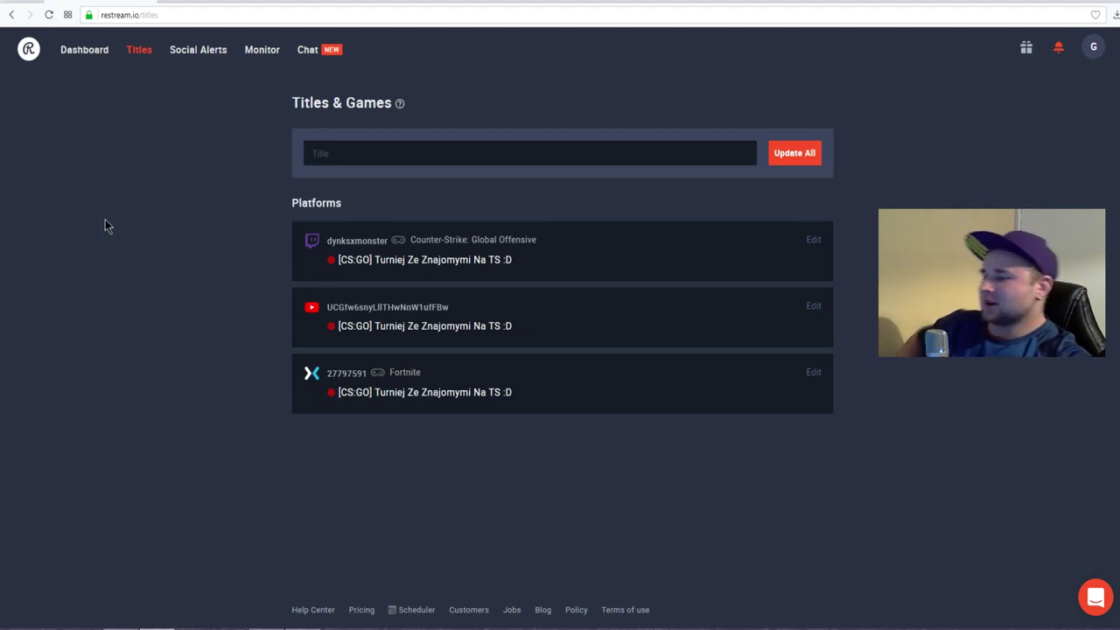
left_click(211, 60)
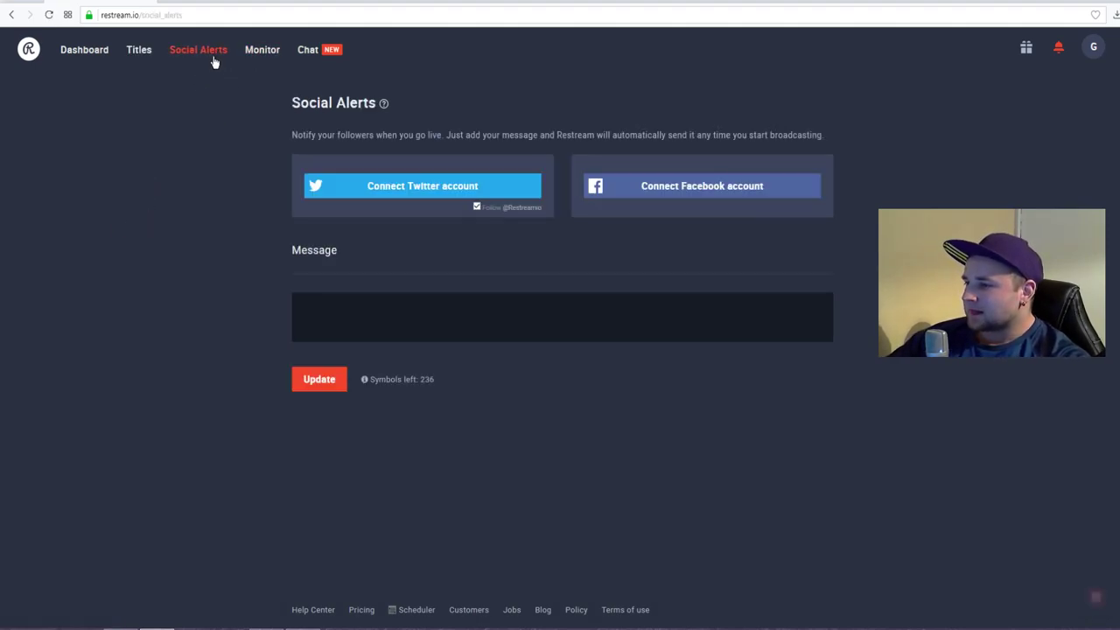
left_click(144, 53)
Examine the monitoring data and bitrate chart of the Mar 14, 11:40 am stream, and return to the Restream dashboard.
left_click(253, 55)
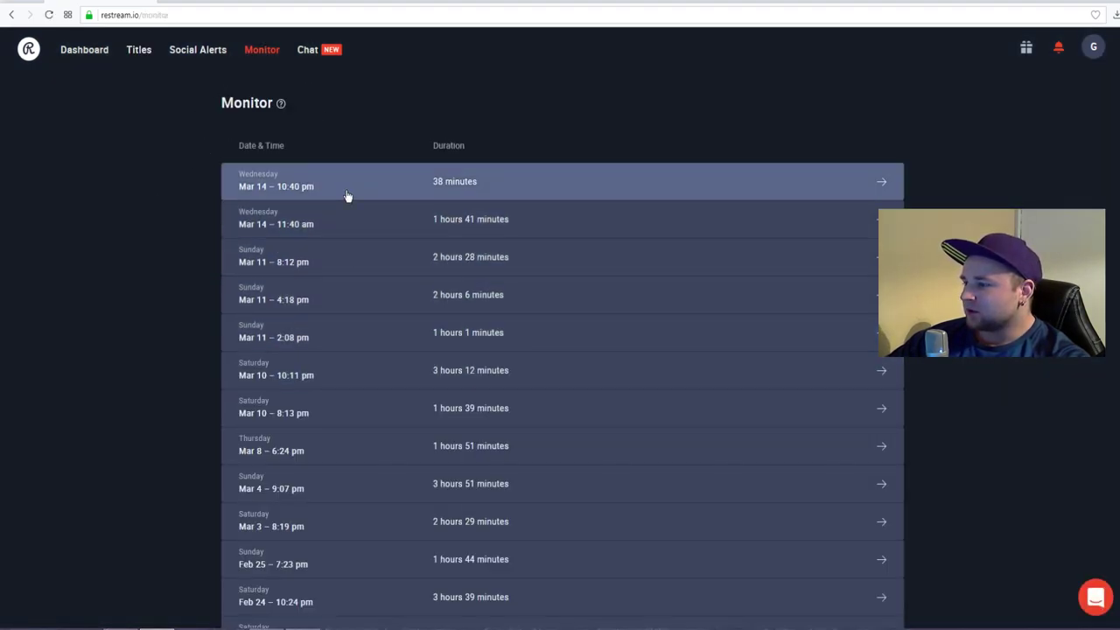
left_click(348, 223)
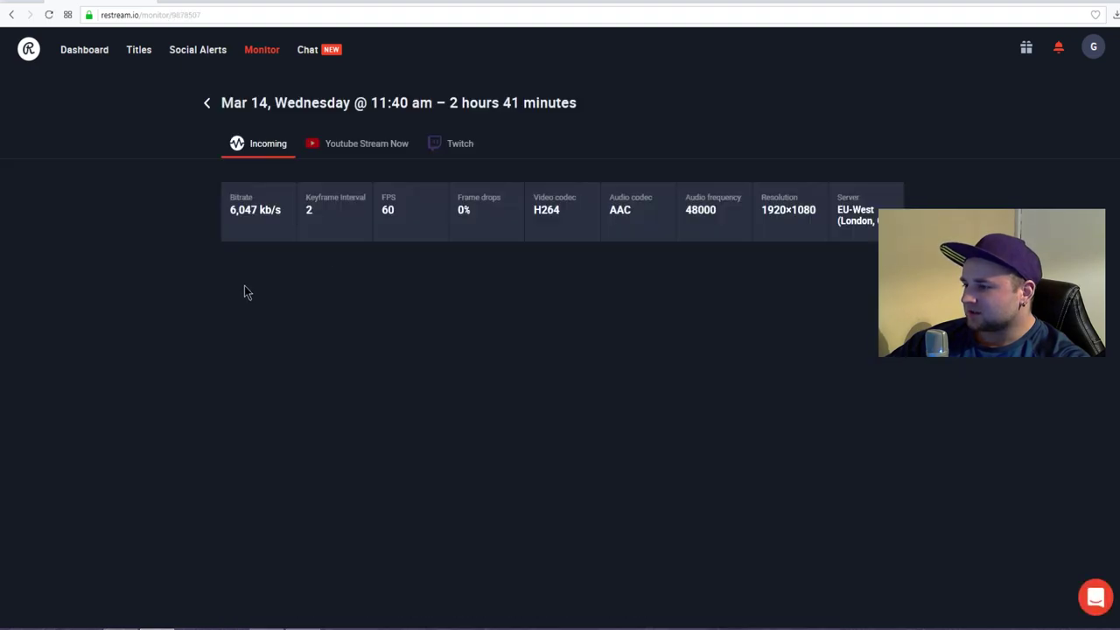
scroll(166, 297, "down", 1)
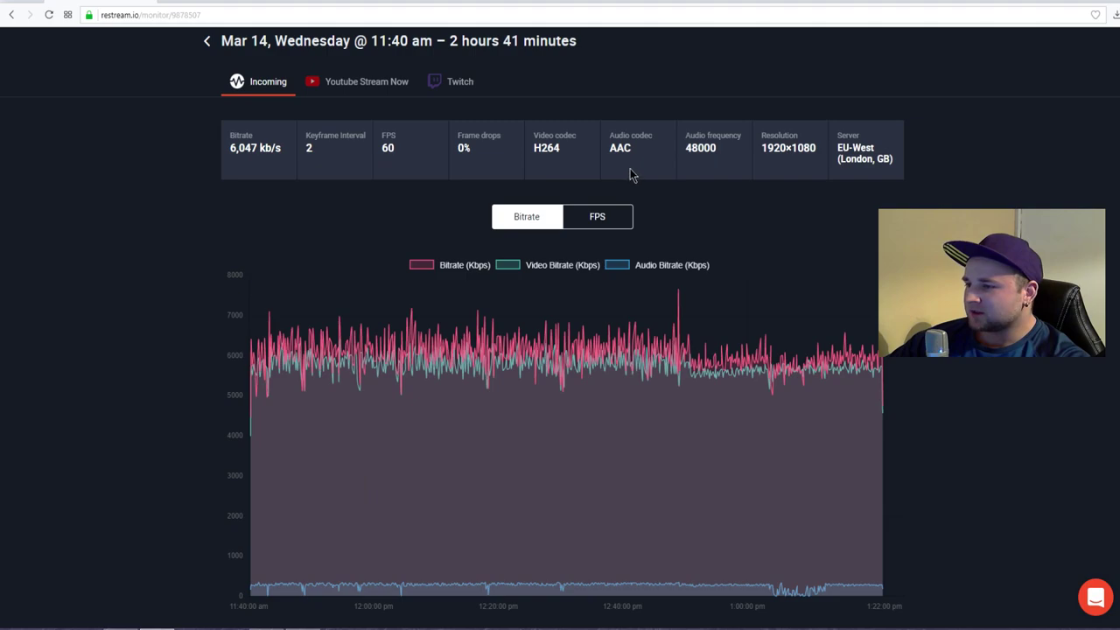
scroll(323, 392, "down", 2)
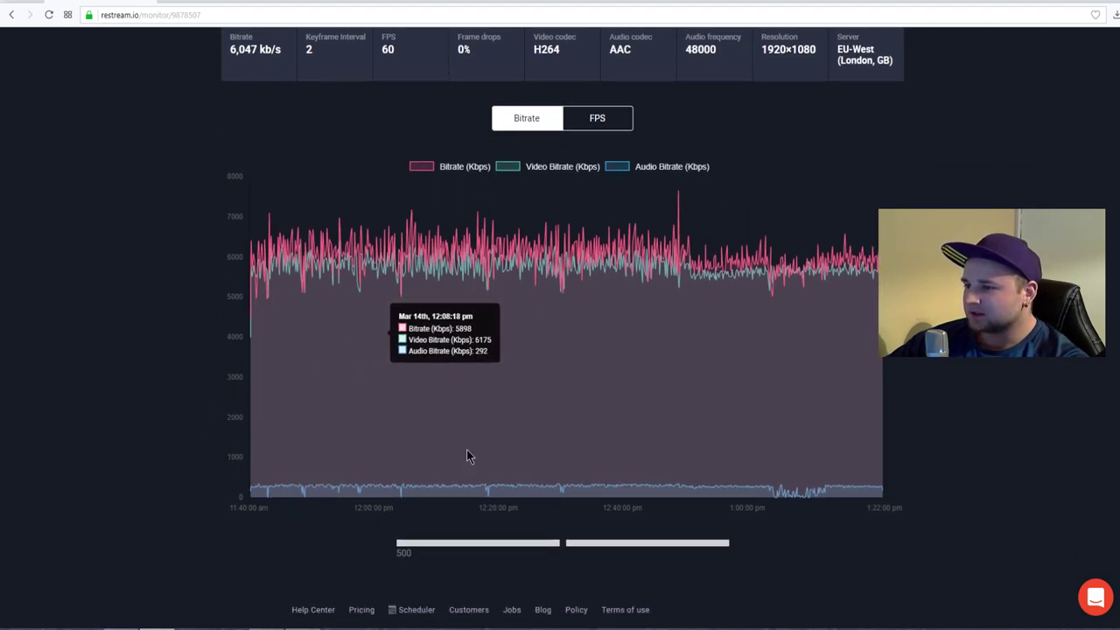
scroll(738, 499, "up", 3)
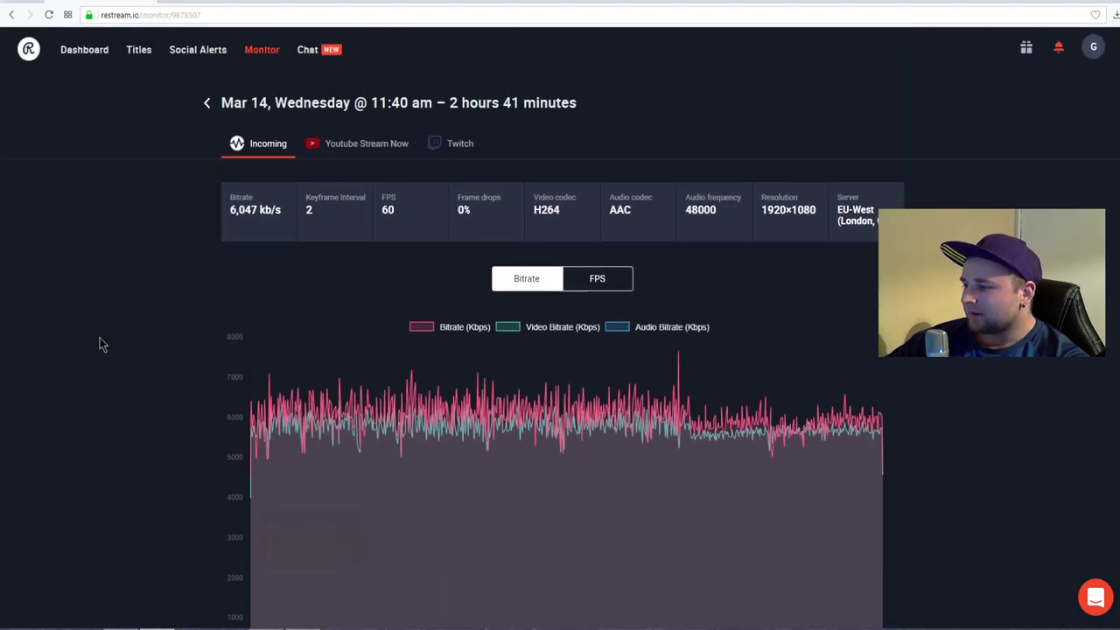
left_click(105, 52)
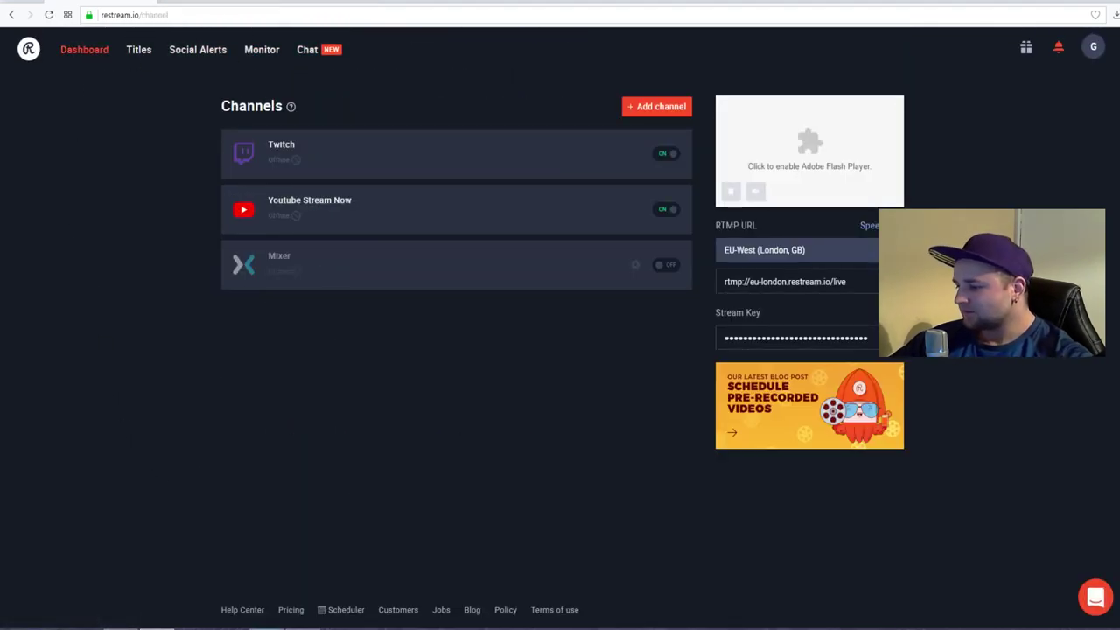
Switch back to the OBS stream settings and check the list of streaming services without changing the selected one.
left_click(266, 628)
left_click(121, 628)
key("alt+Tab")
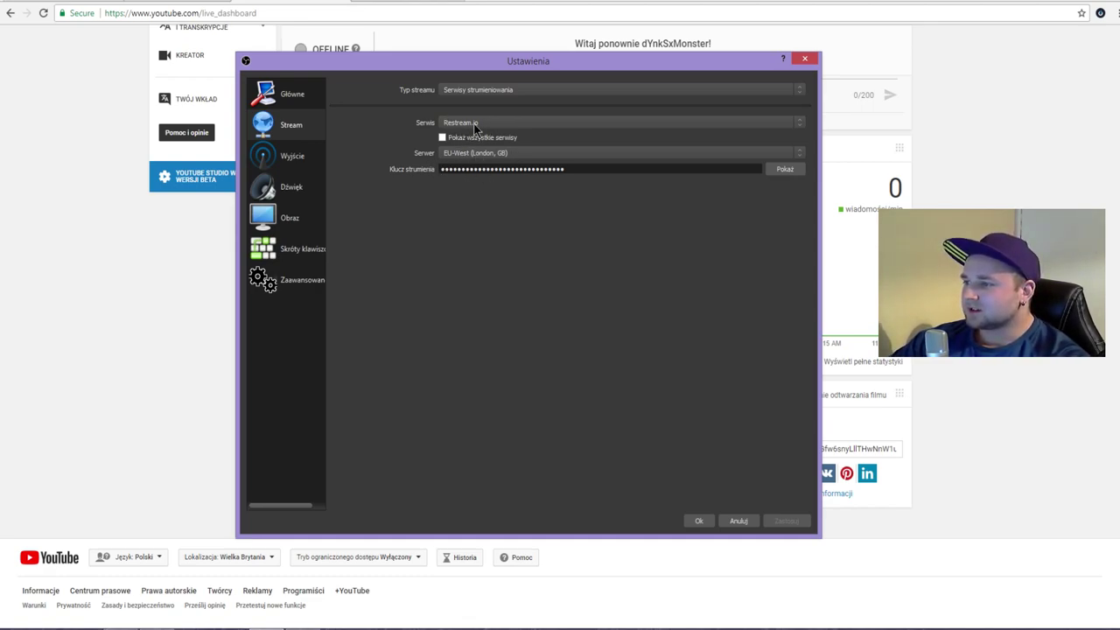
left_click(461, 126)
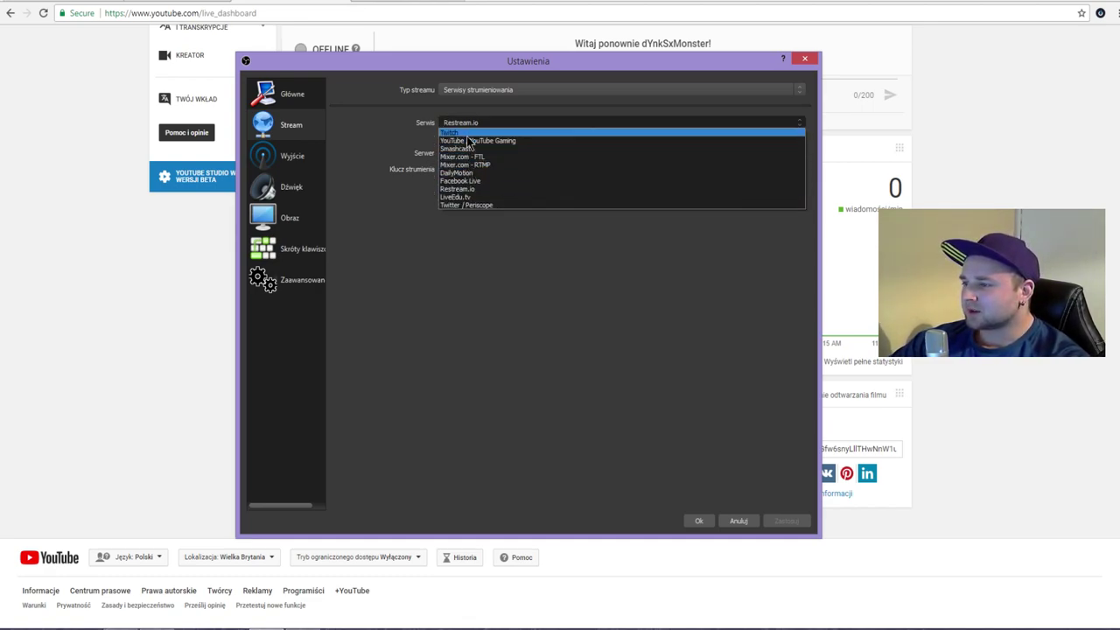
left_click(473, 126)
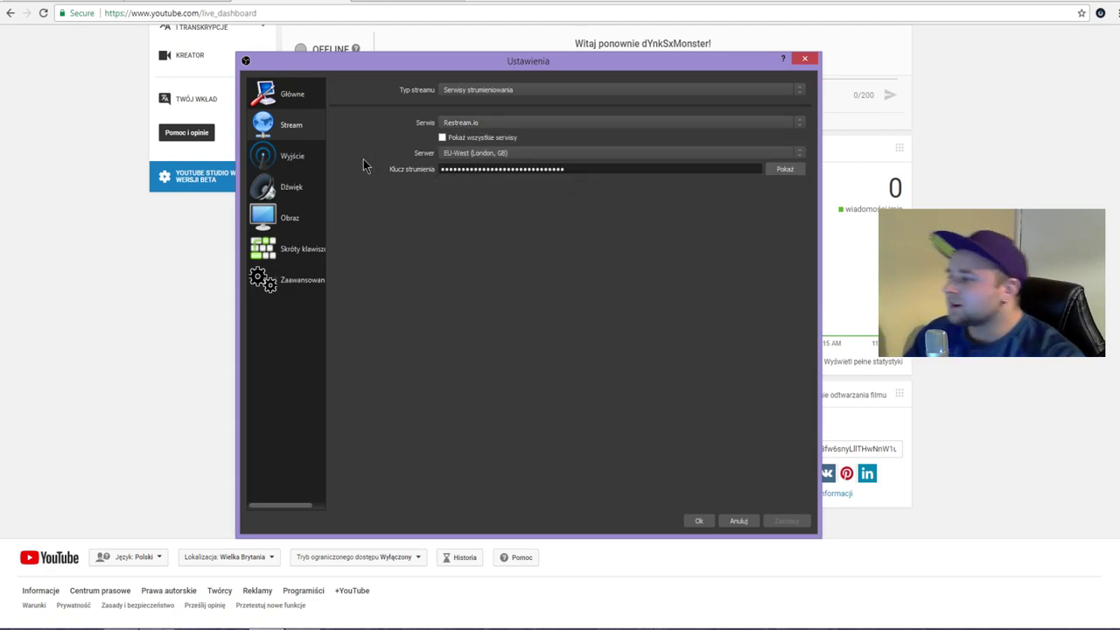
Open the output settings and highlight the streaming video bitrate value.
left_click(298, 161)
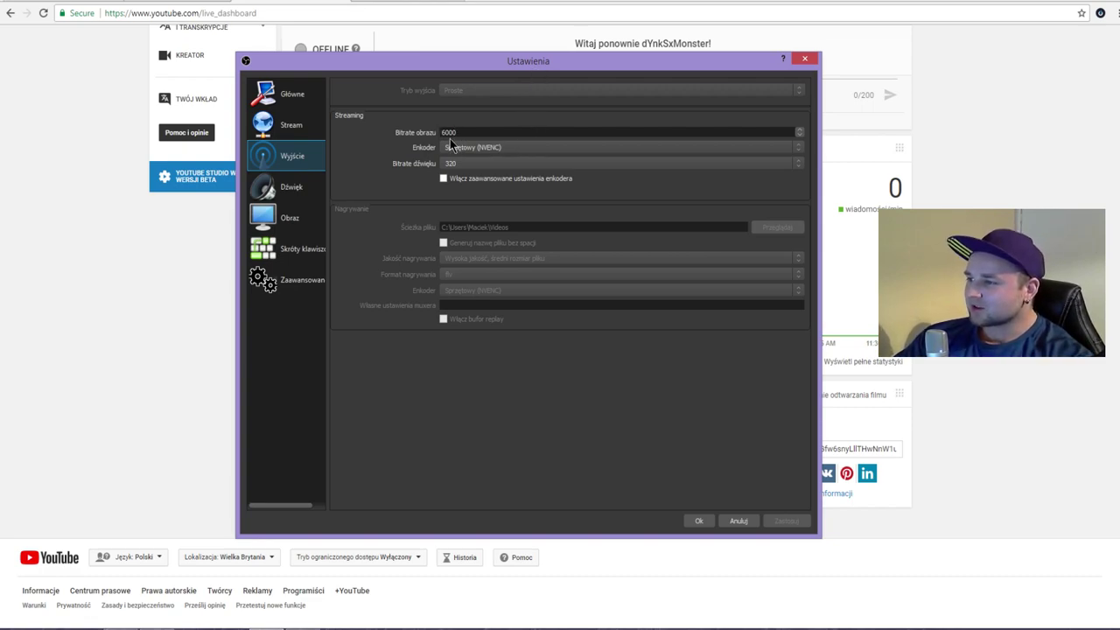
left_click(444, 131)
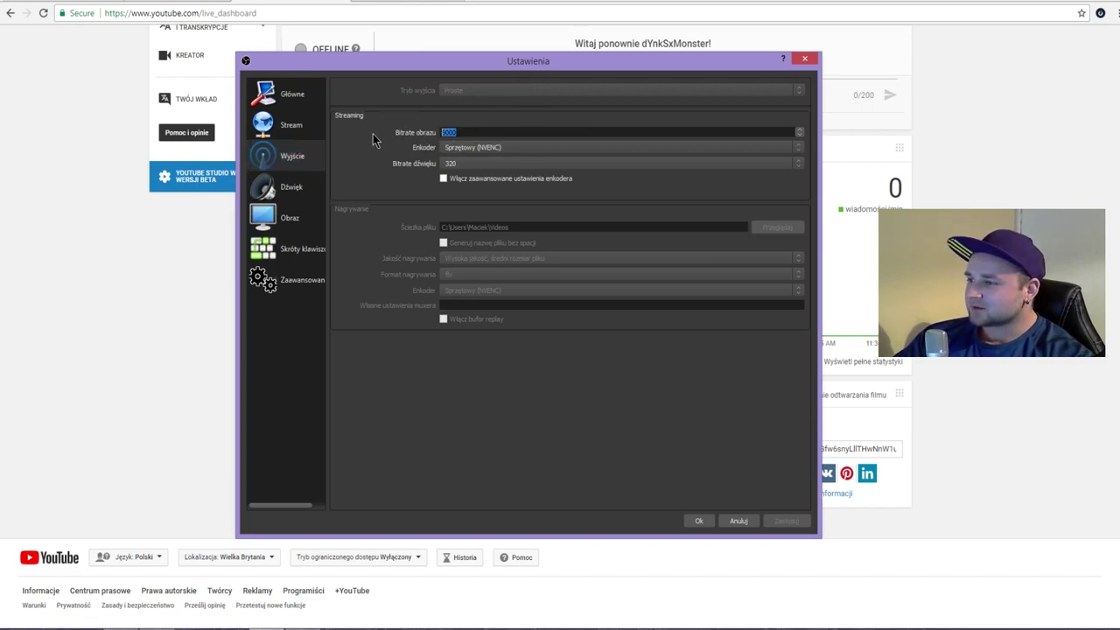
Switch to the browser, open speedtest.pl from the "speed test lacza" search results and run an internet speed test.
left_click(393, 2)
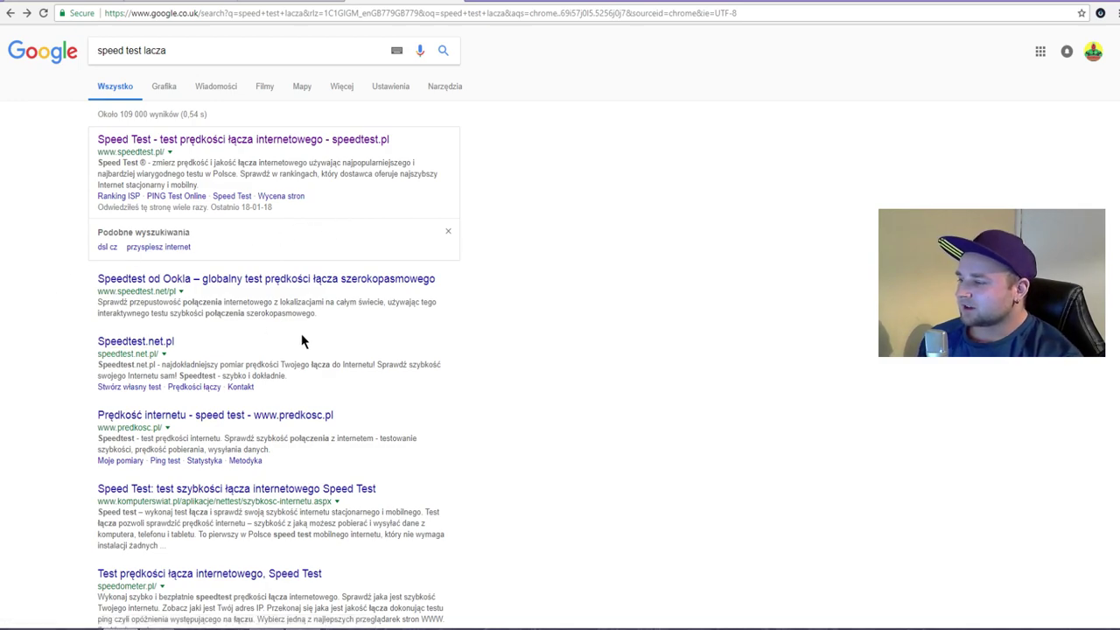
left_click(341, 141)
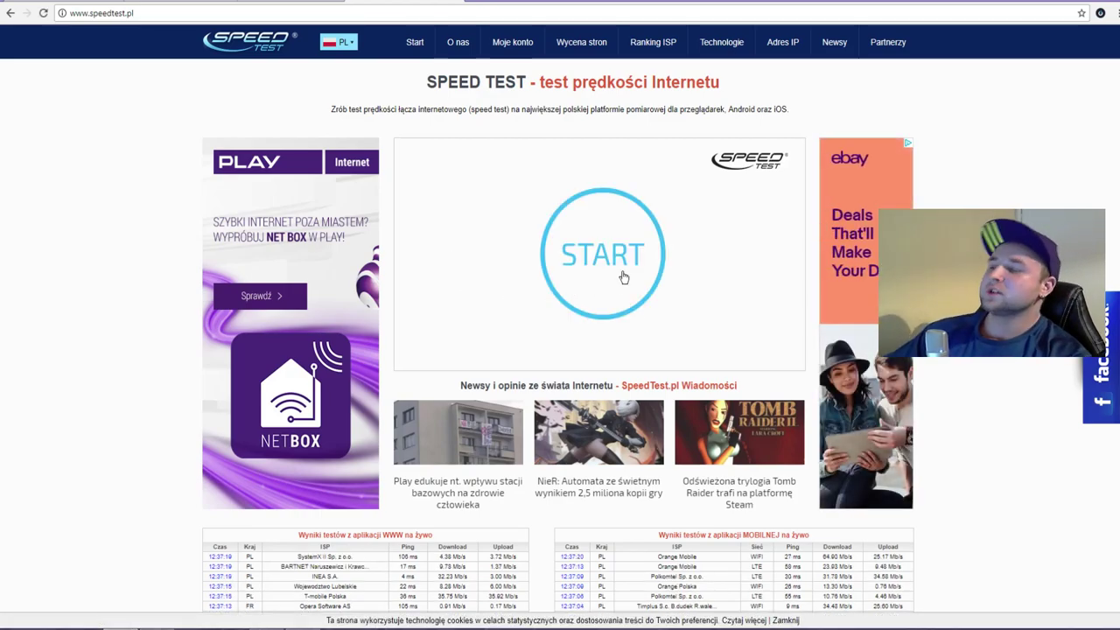
left_click(592, 262)
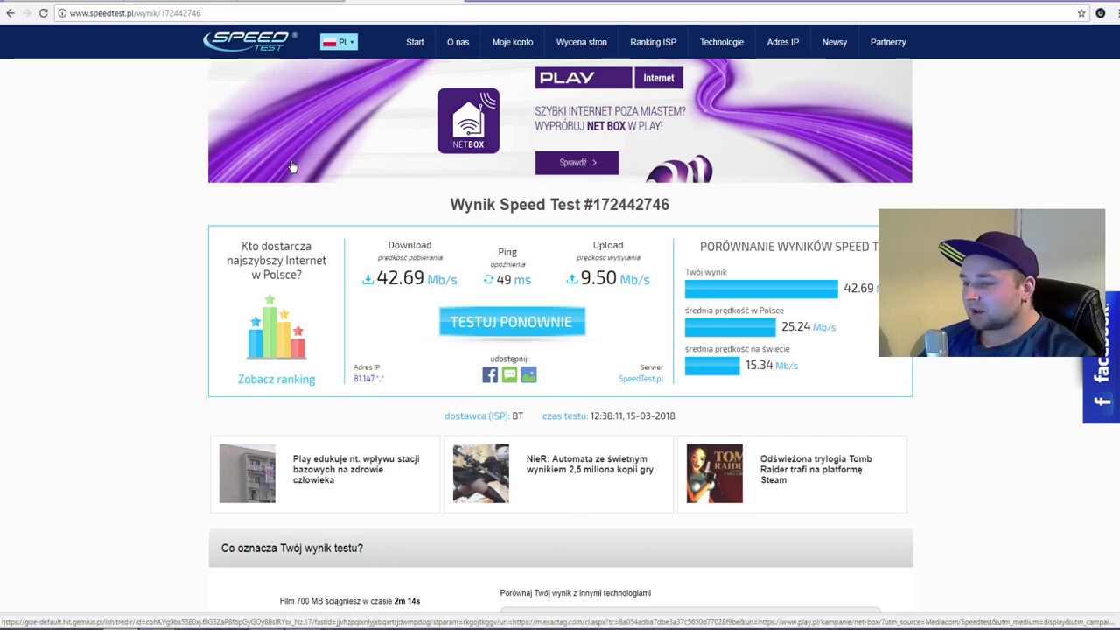
Go back to the YouTube live dashboard and bring the OBS output settings to the front.
left_click(294, 3)
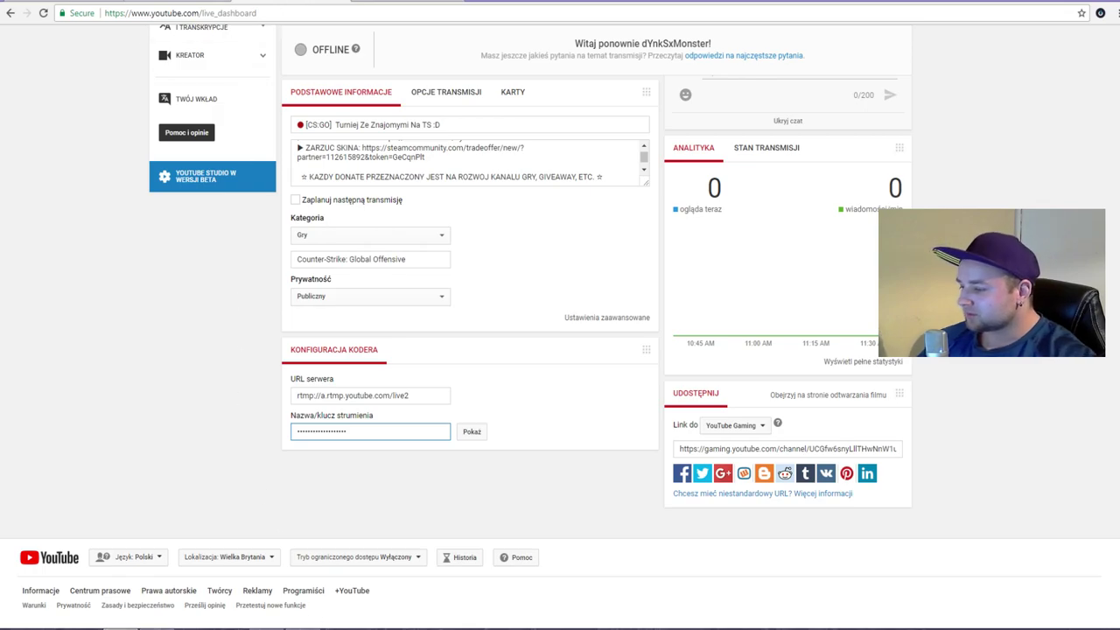
key("ctrl+Tab")
key("ctrl+shift+Tab")
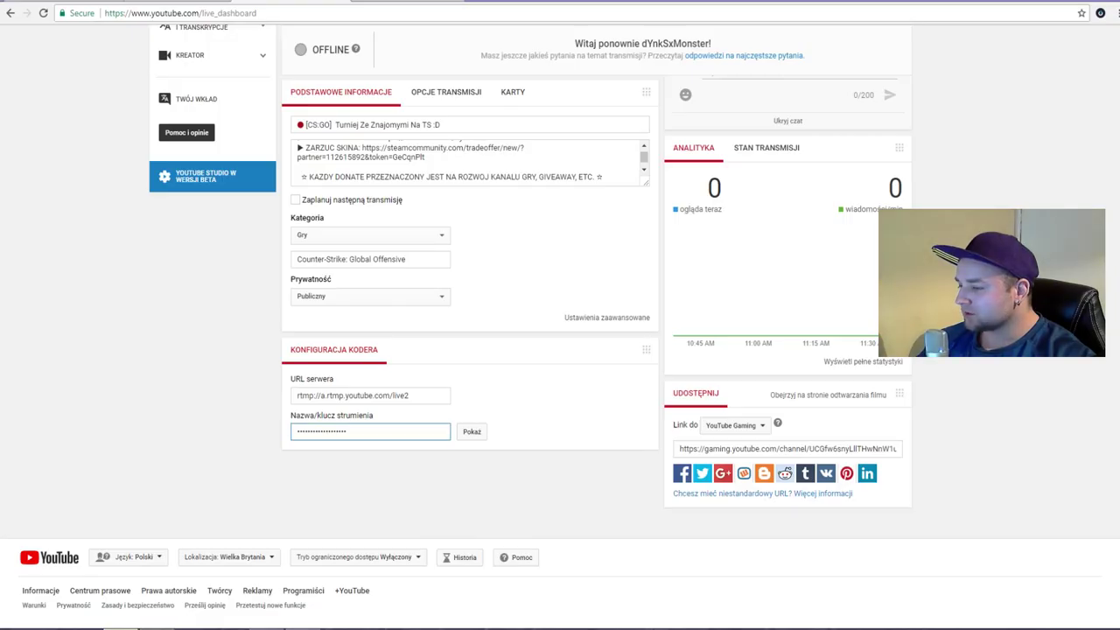
key("alt+Tab")
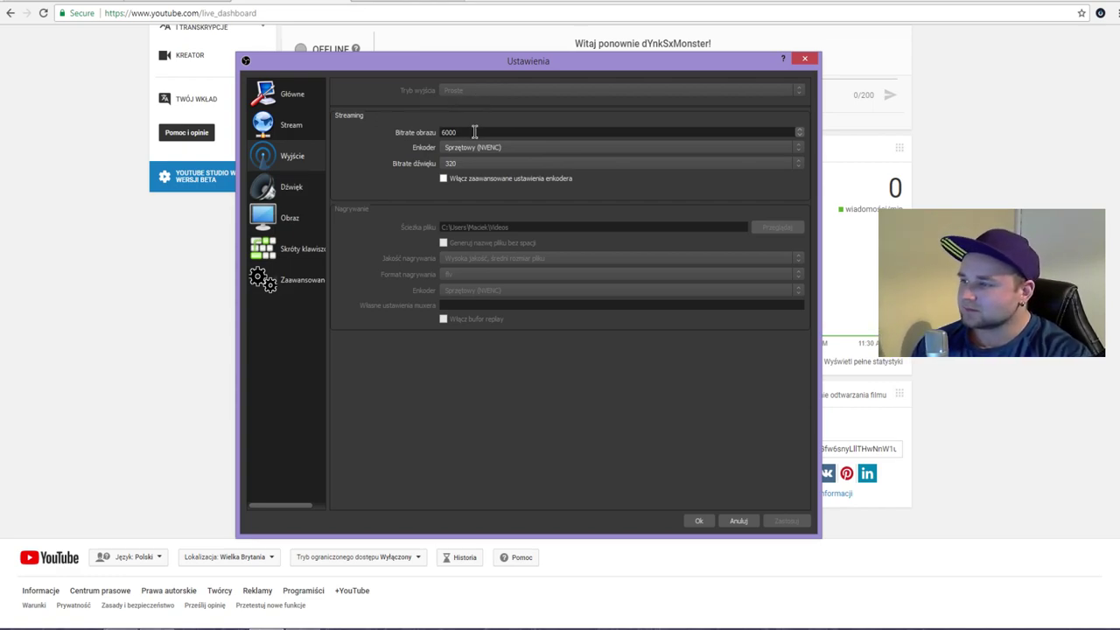
Check the video settings page, and show the streaming encoder options in the output settings.
left_click(292, 224)
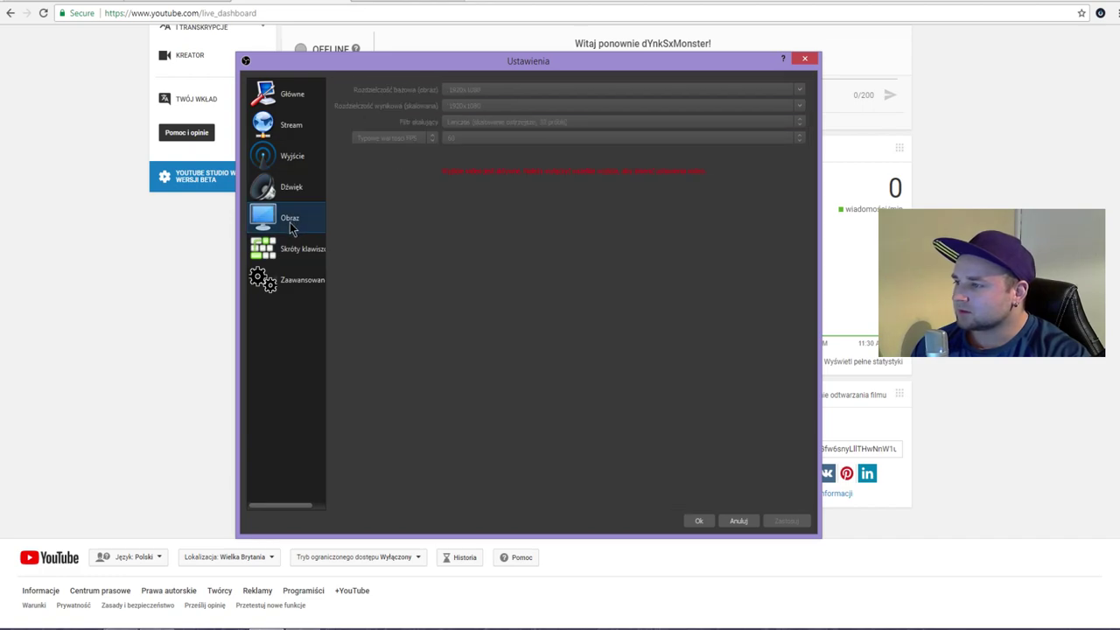
left_click(292, 156)
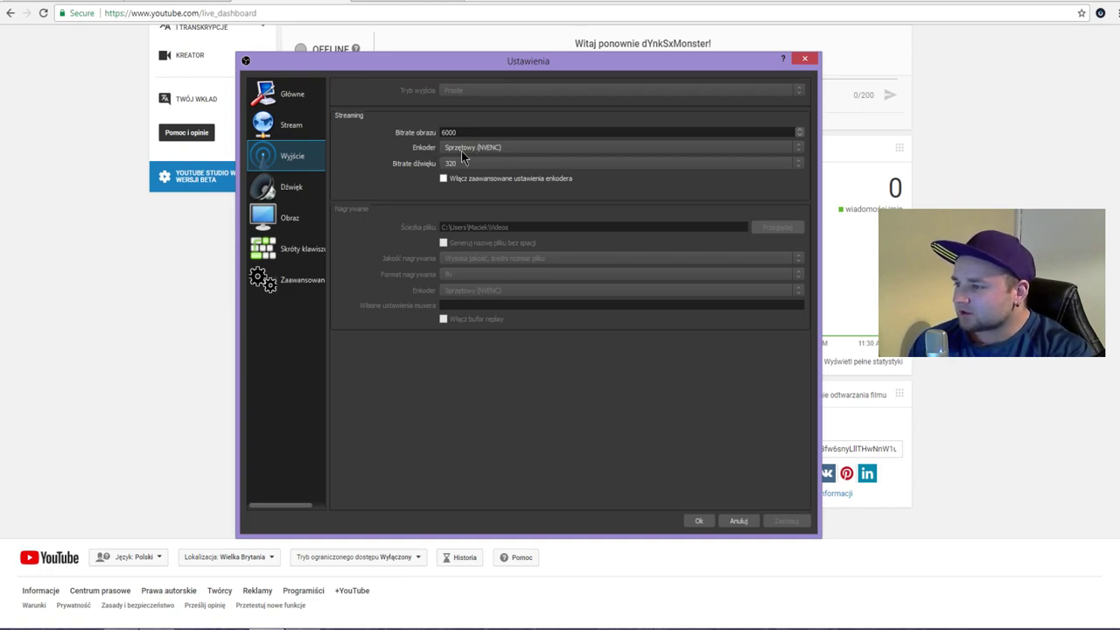
left_click(463, 150)
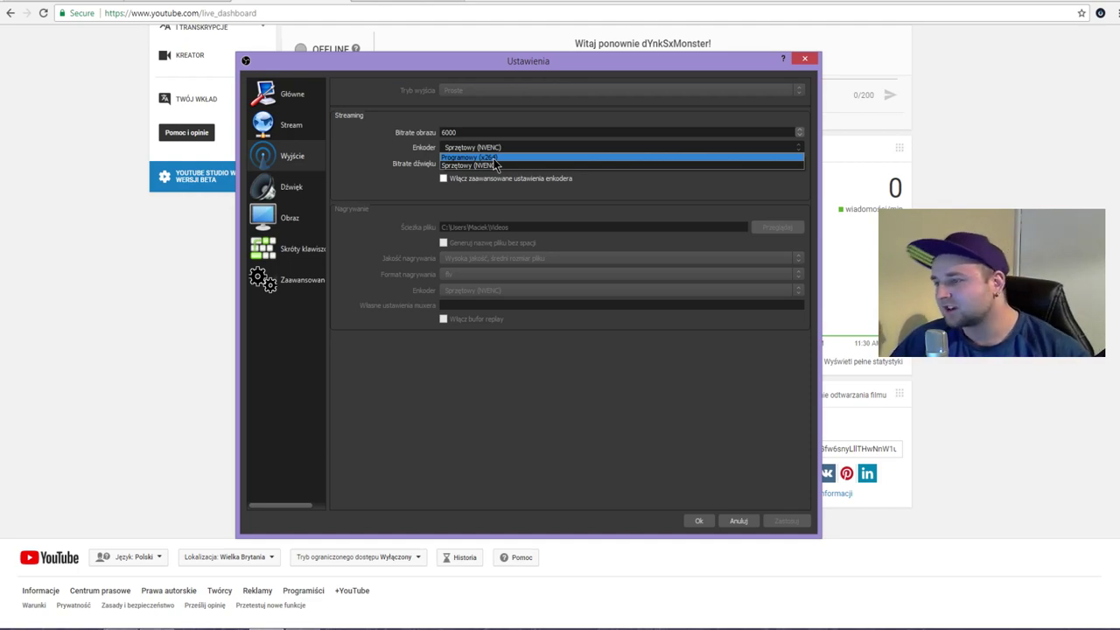
Switch to the browser, view the Task Manager performance picture and bring up the OBS download page.
left_click(178, 3)
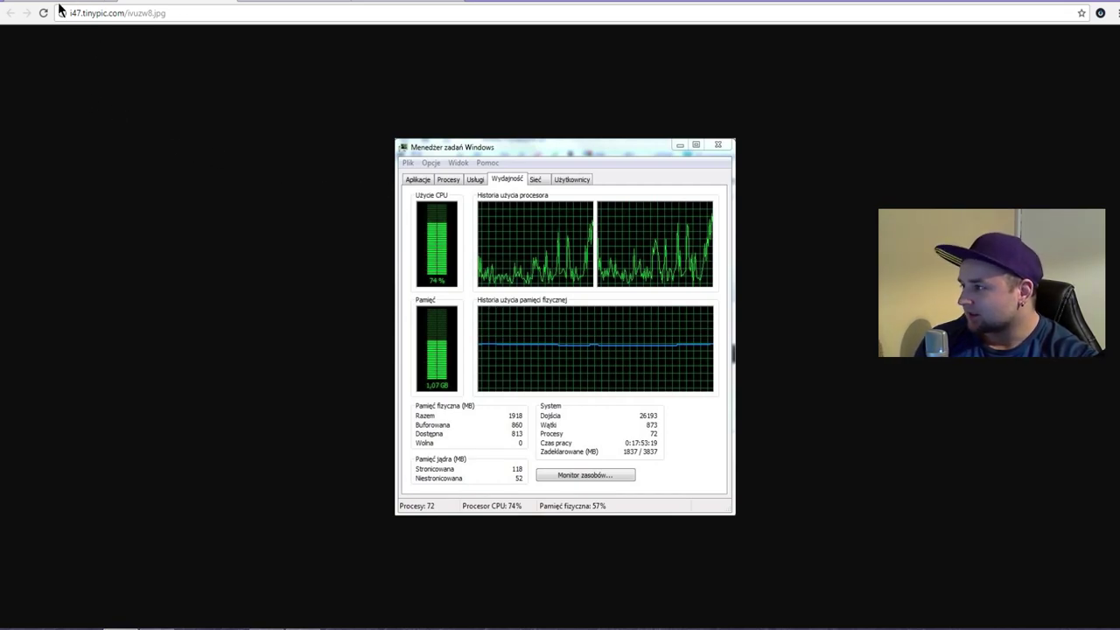
left_click(312, 4)
left_click(237, 4)
left_click(175, 4)
left_click(52, 4)
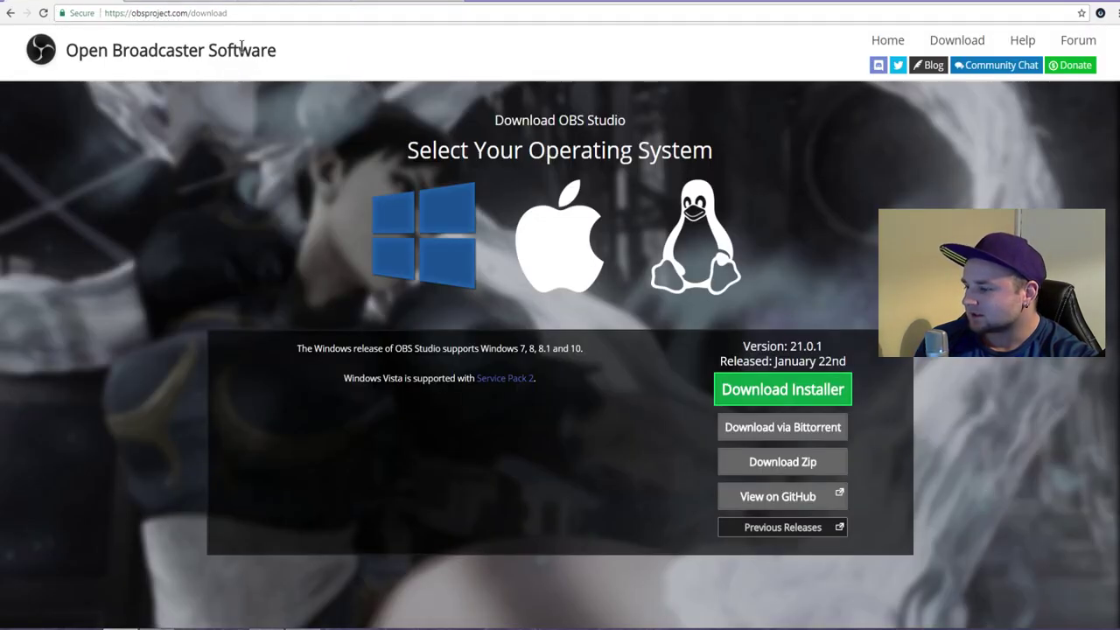
Return to the OBS output settings and choose Sprzętowy (NVENC) as the streaming encoder.
left_click(278, 625)
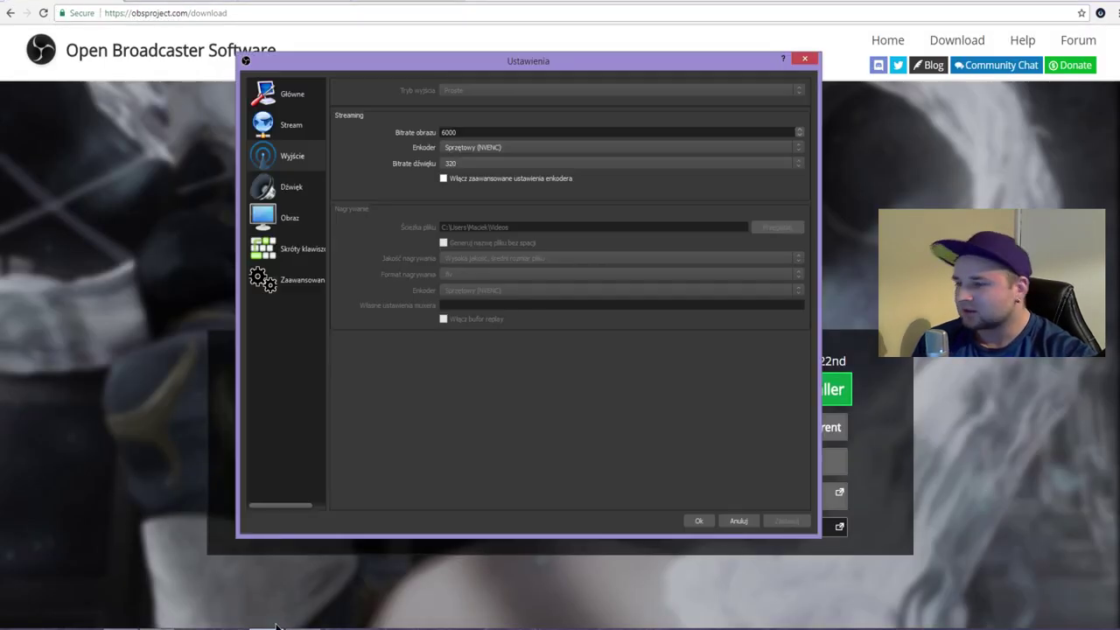
left_click(477, 147)
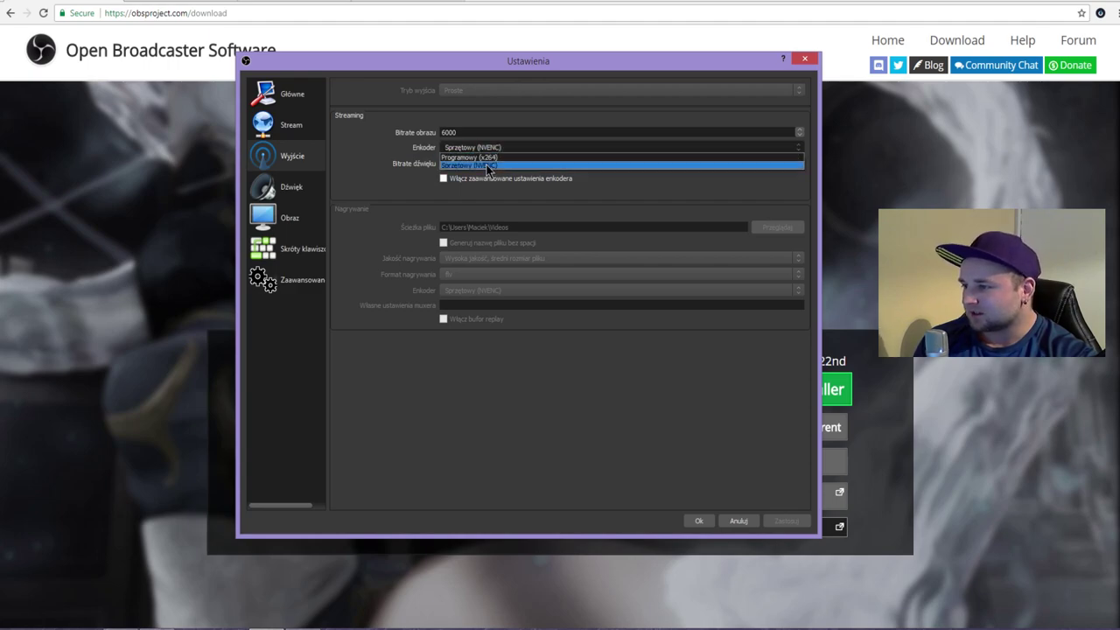
left_click(466, 166)
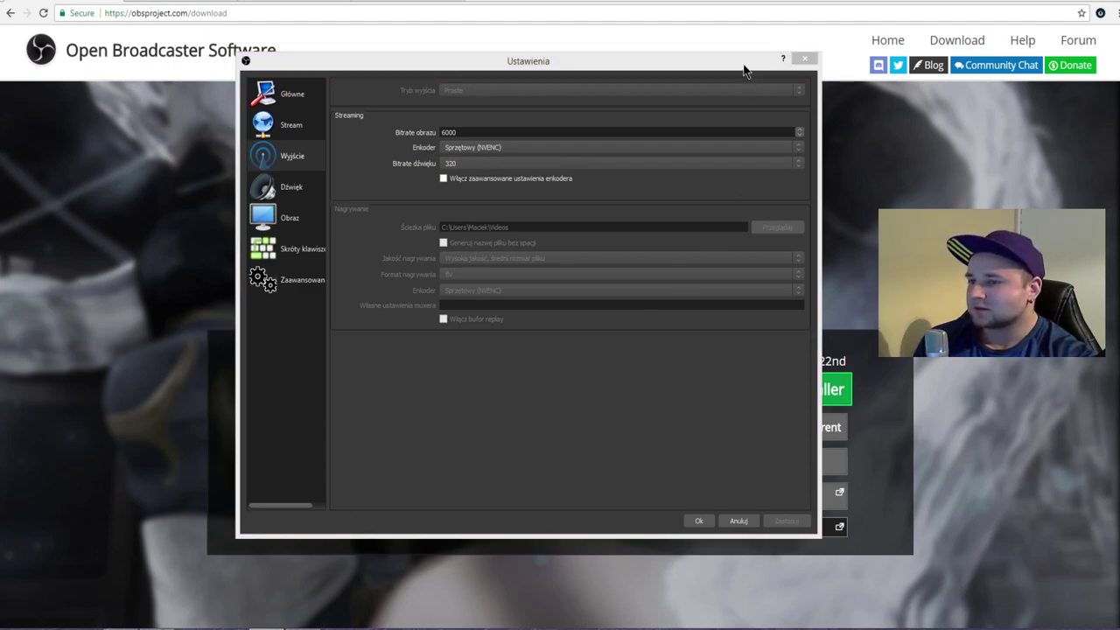
Close and reopen the settings window, and check the encoder options in the output settings.
left_click(803, 61)
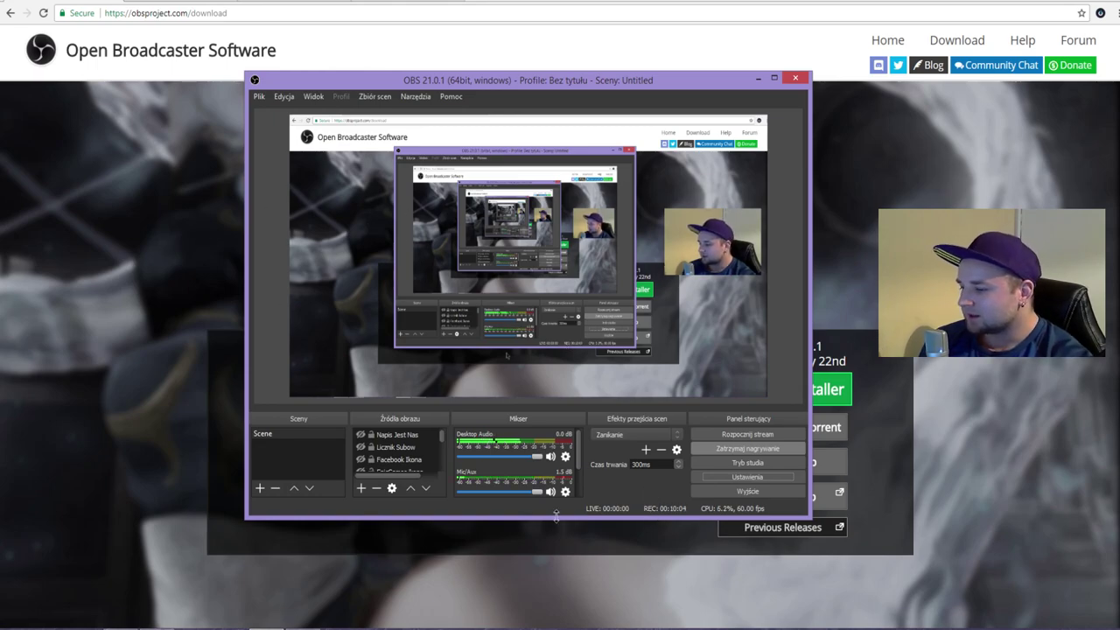
left_click(727, 475)
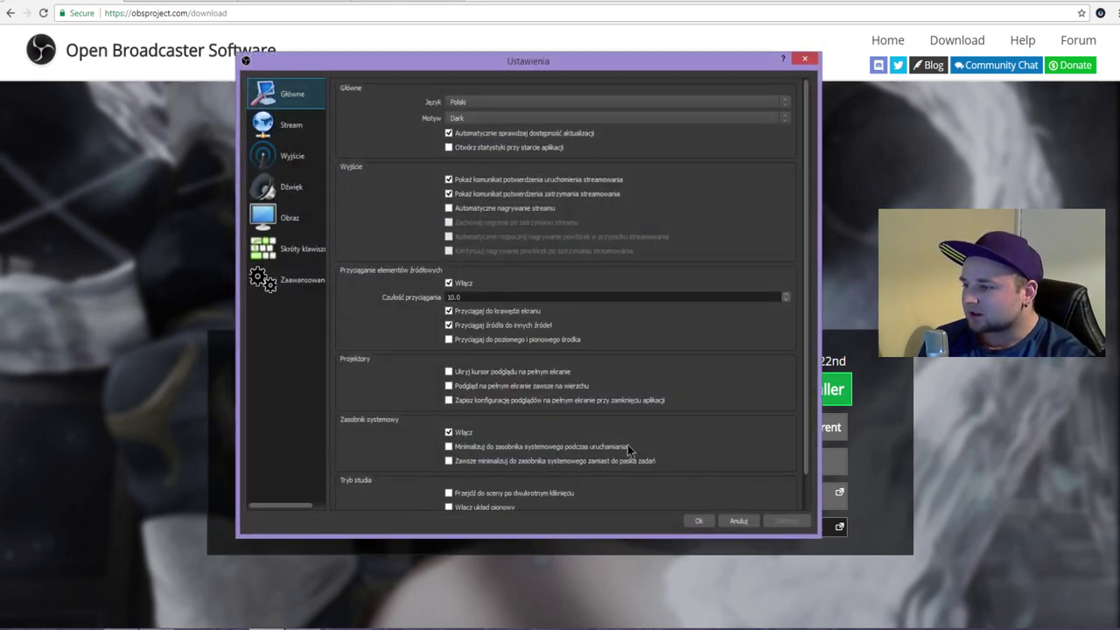
left_click(280, 155)
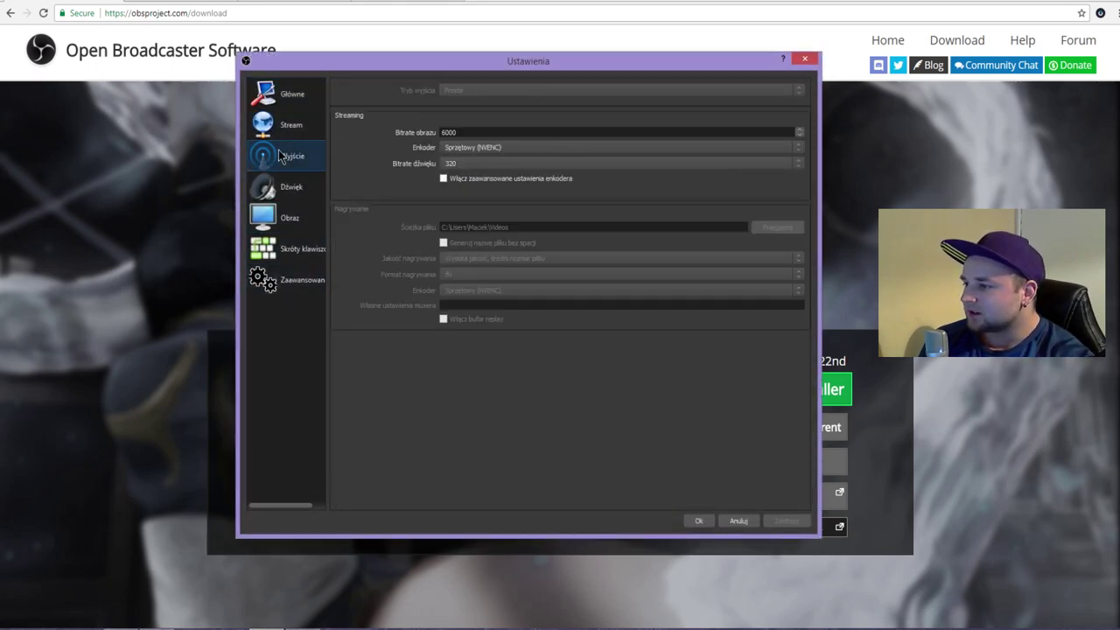
left_click(491, 145)
left_click(489, 159)
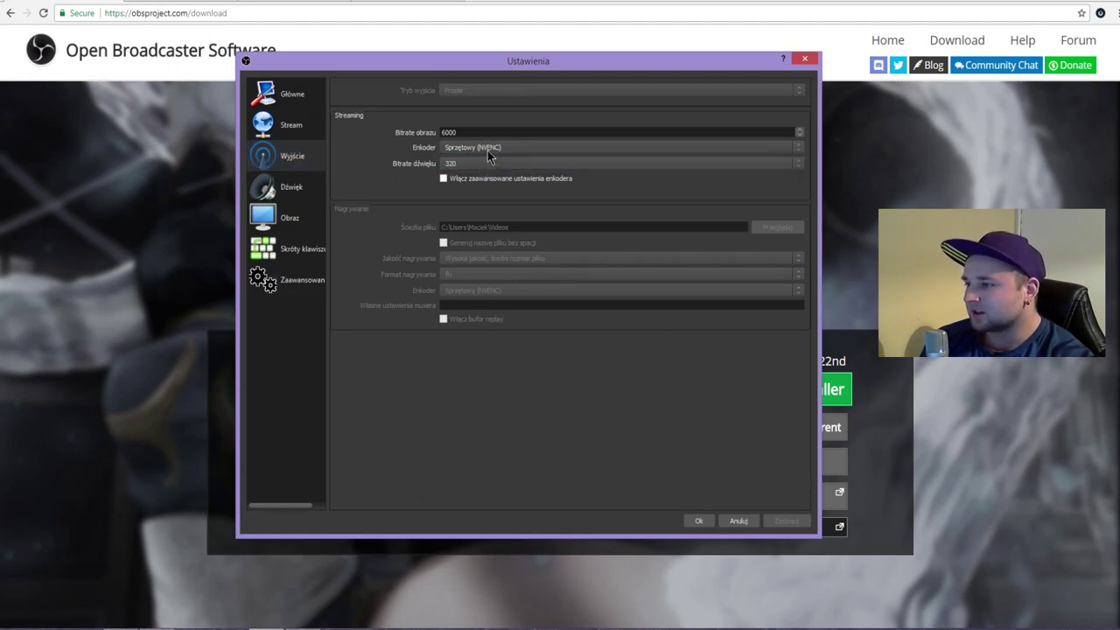
Set the streaming encoder to Sprzętowy (NVENC) and the audio bitrate to 320.
left_click(488, 150)
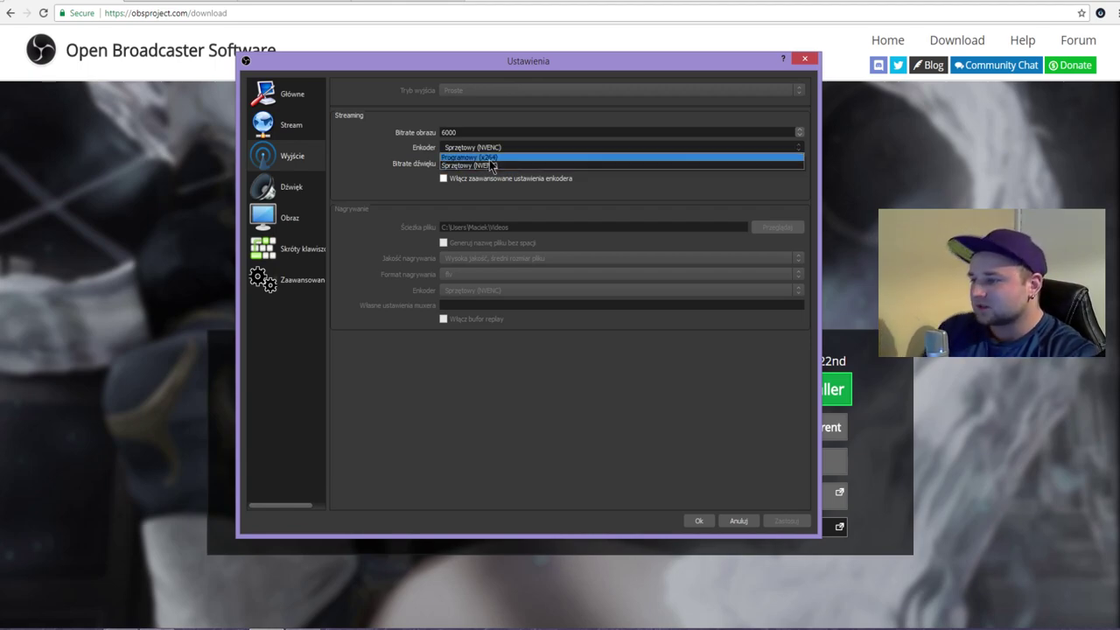
left_click(490, 166)
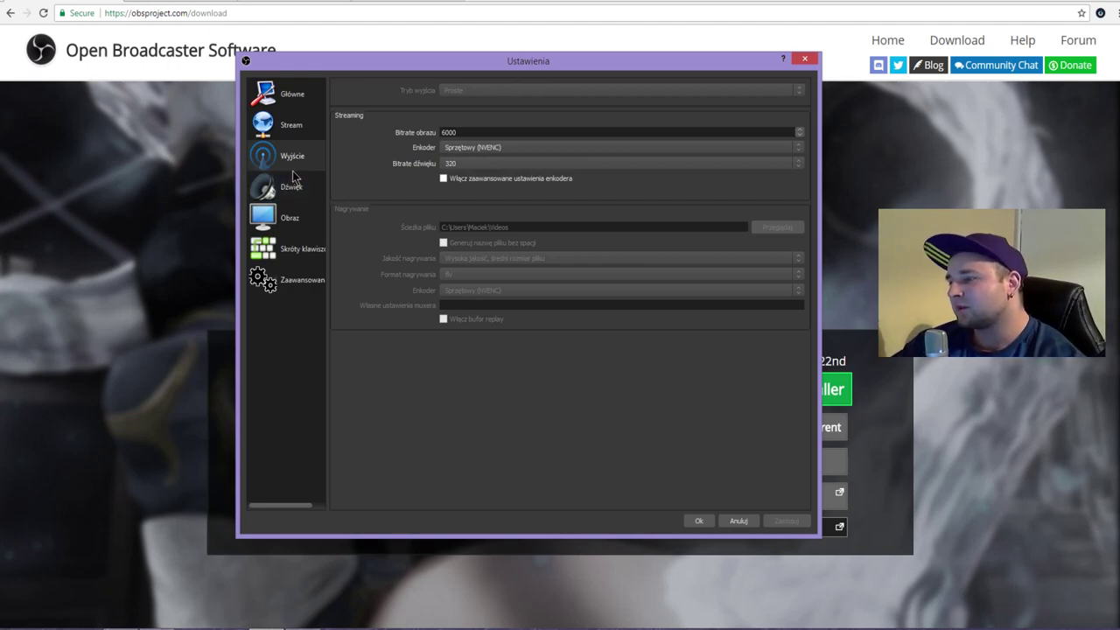
left_click(463, 165)
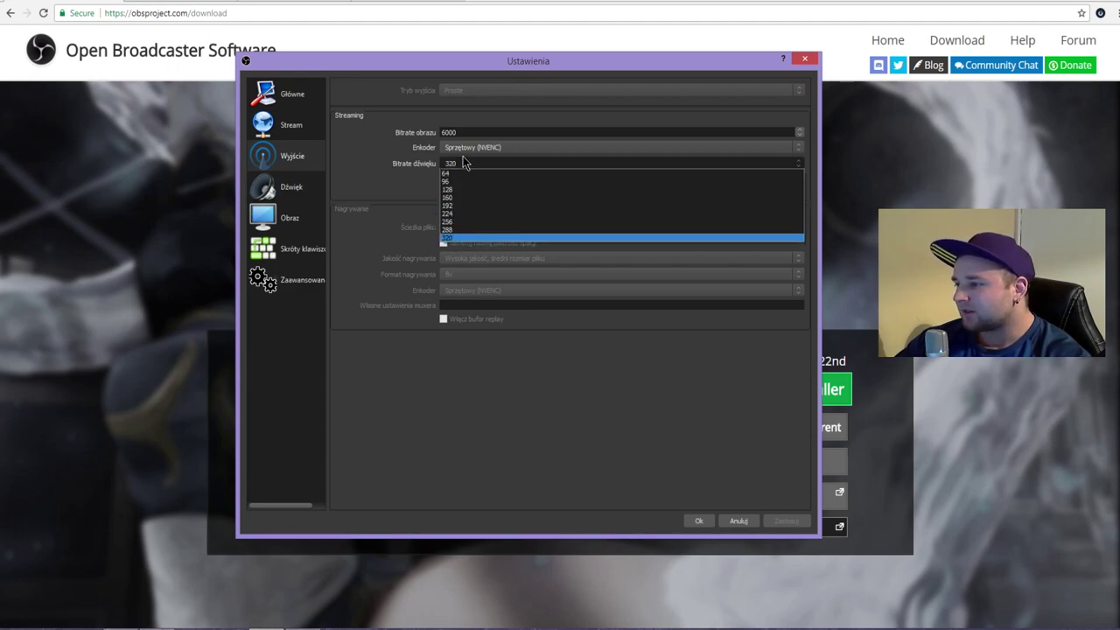
left_click(465, 240)
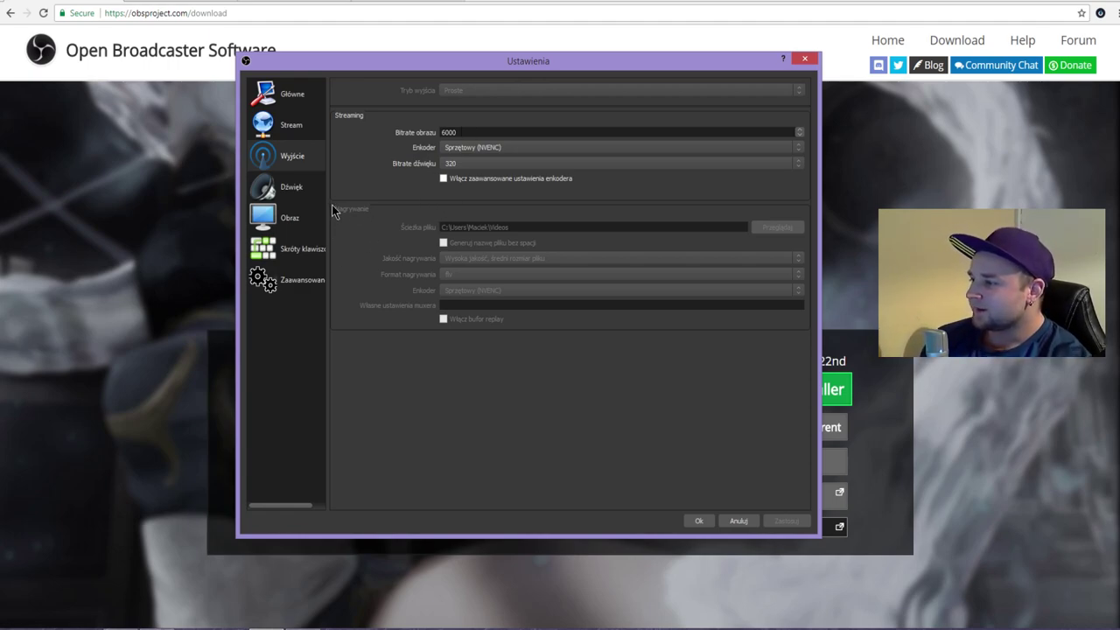
Set the audio sample rate to 48khz, and check the device options for the first microphone.
left_click(298, 189)
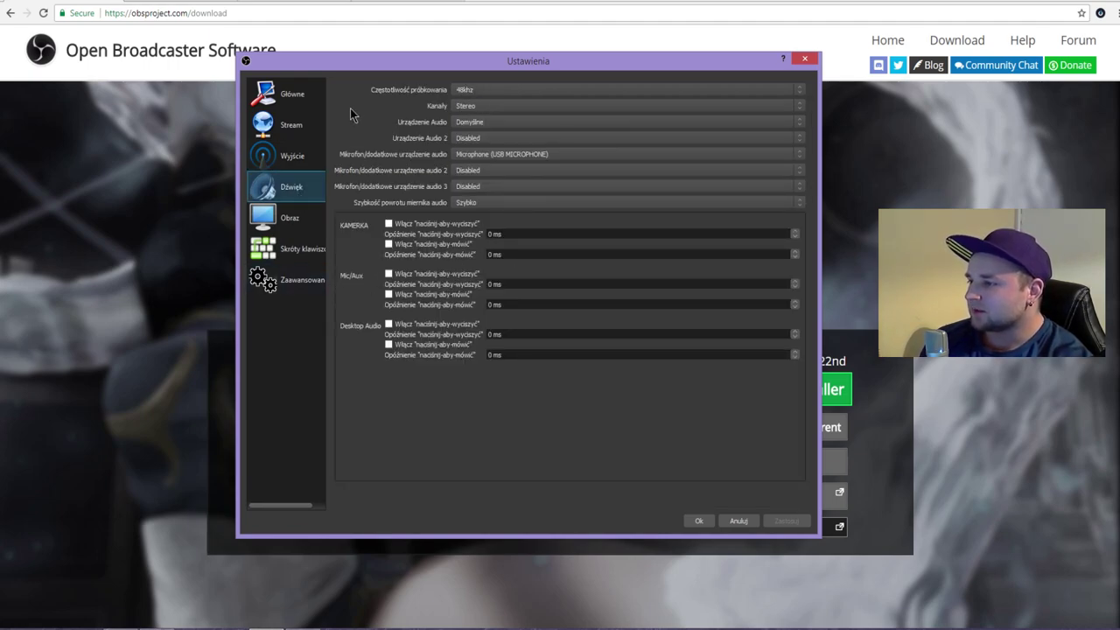
left_click(500, 89)
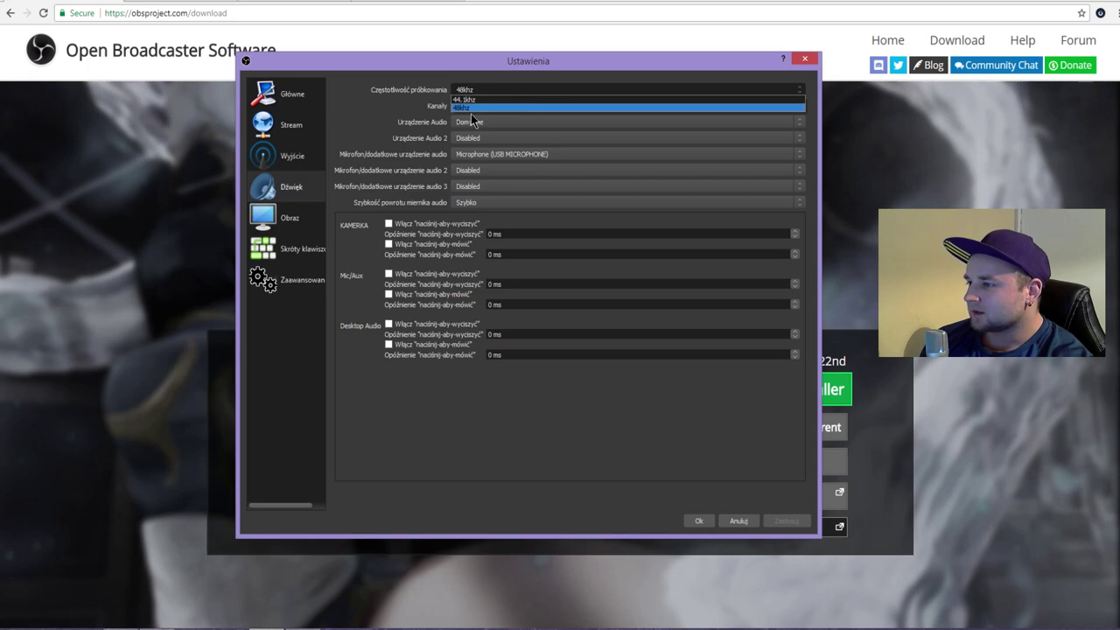
left_click(464, 108)
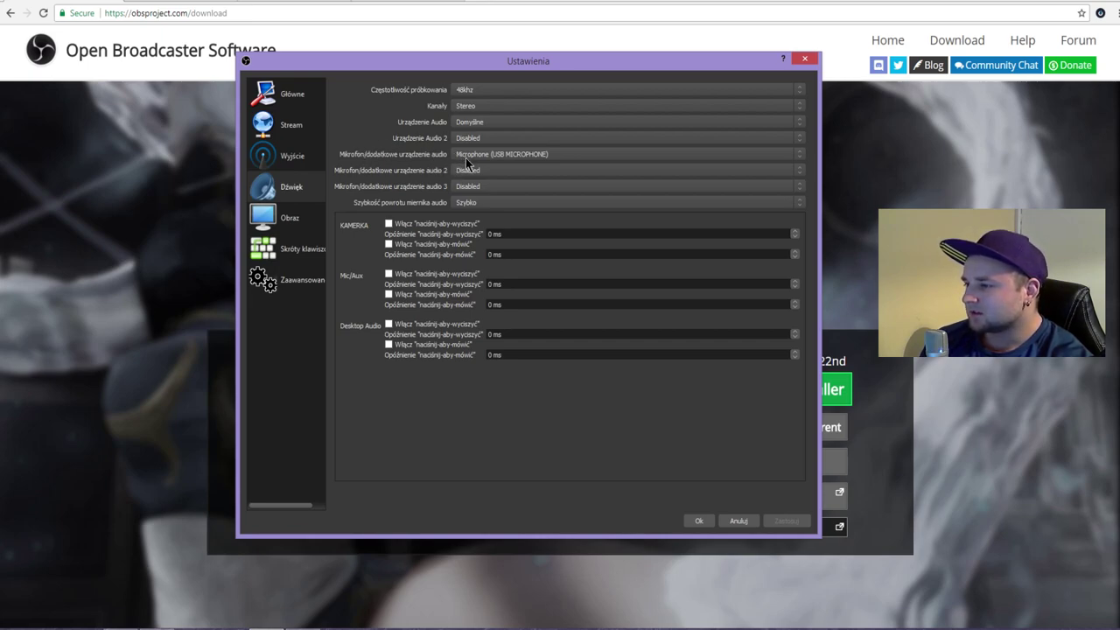
left_click(503, 155)
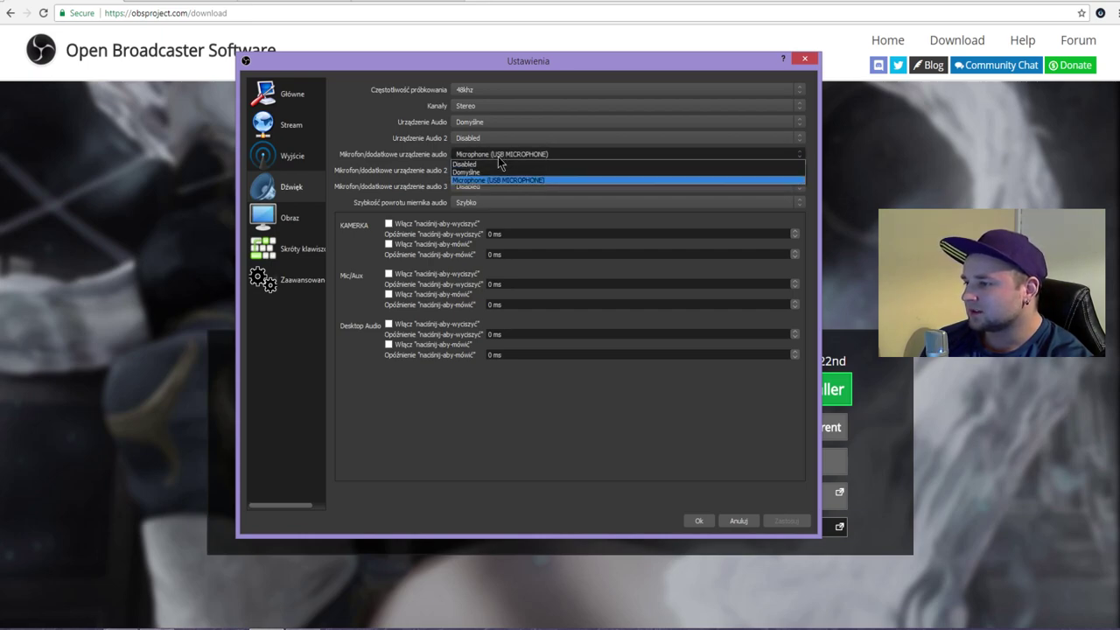
left_click(507, 155)
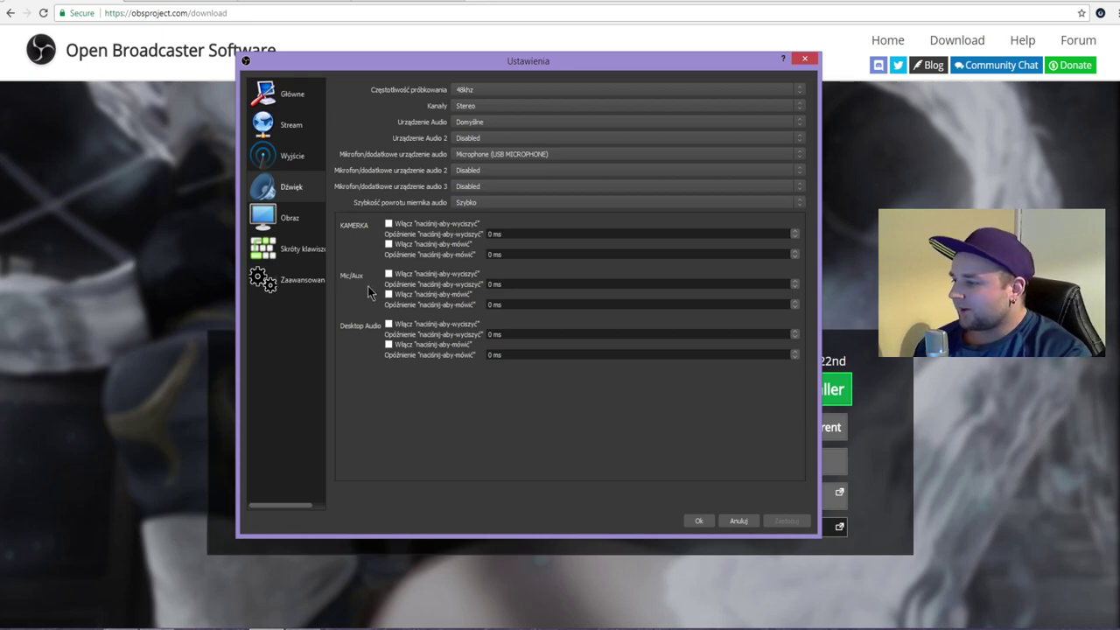
Examine the video, output, audio and hotkey settings pages, finishing on the hotkeys.
left_click(291, 224)
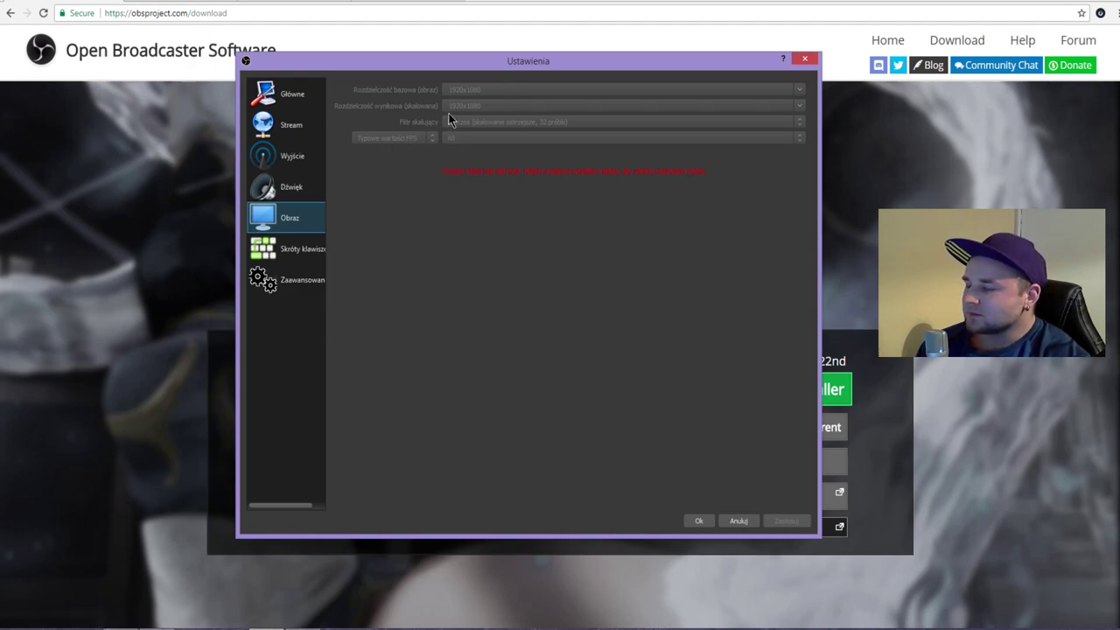
left_click(293, 158)
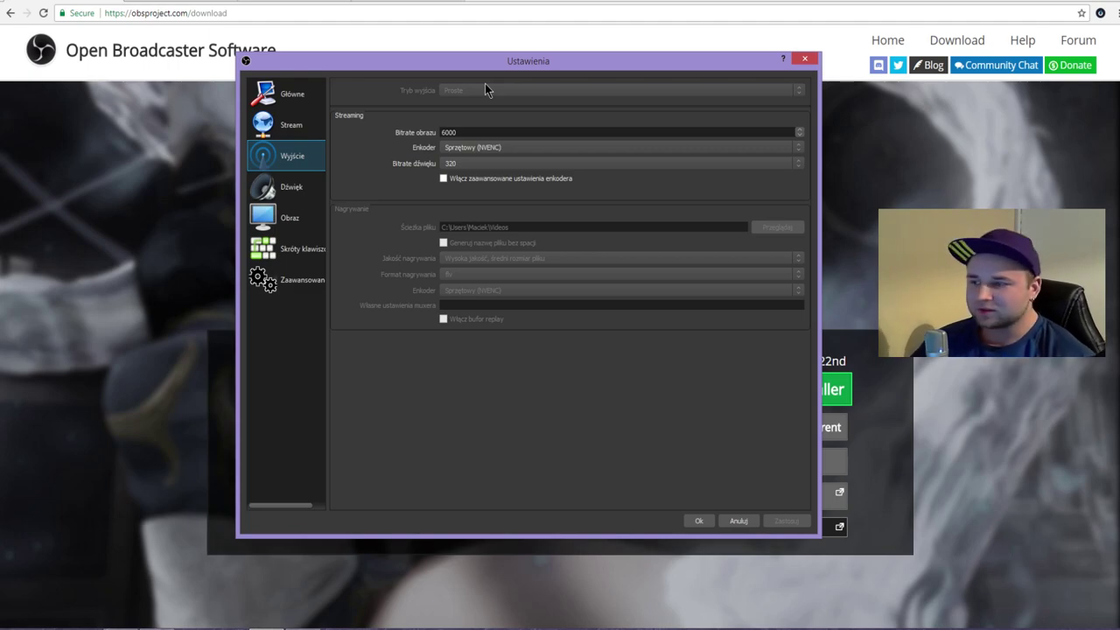
left_click(305, 250)
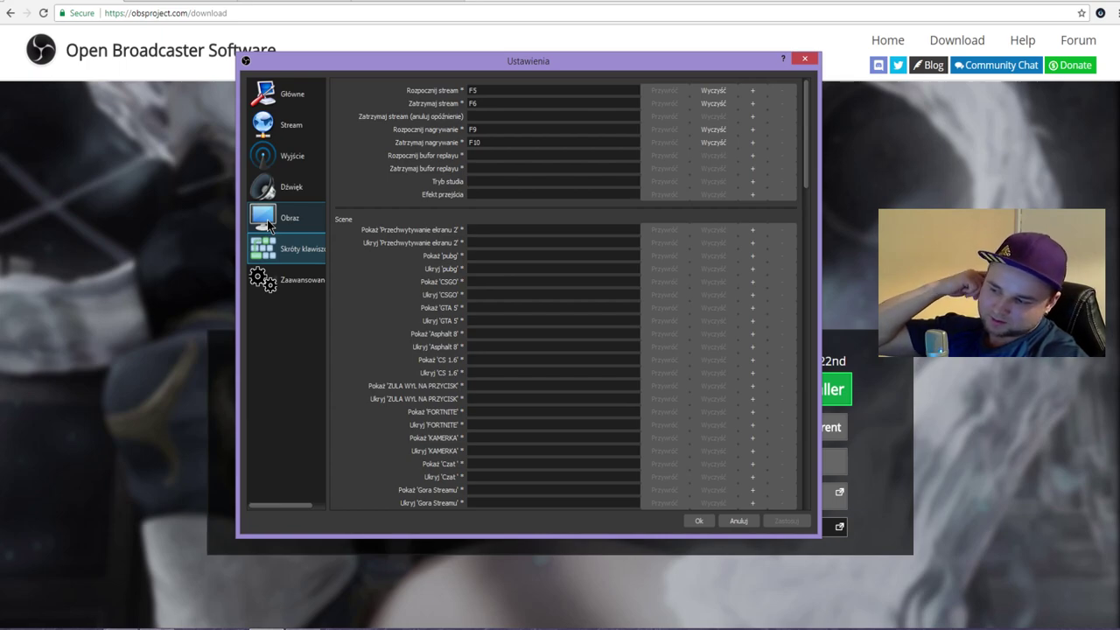
left_click(292, 195)
left_click(310, 218)
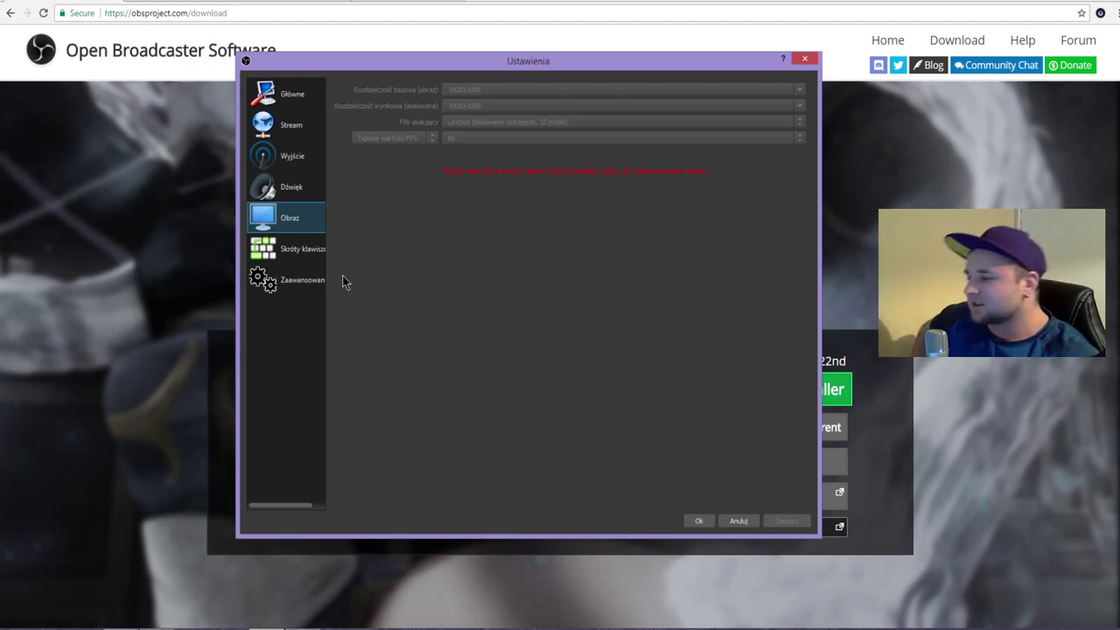
left_click(304, 193)
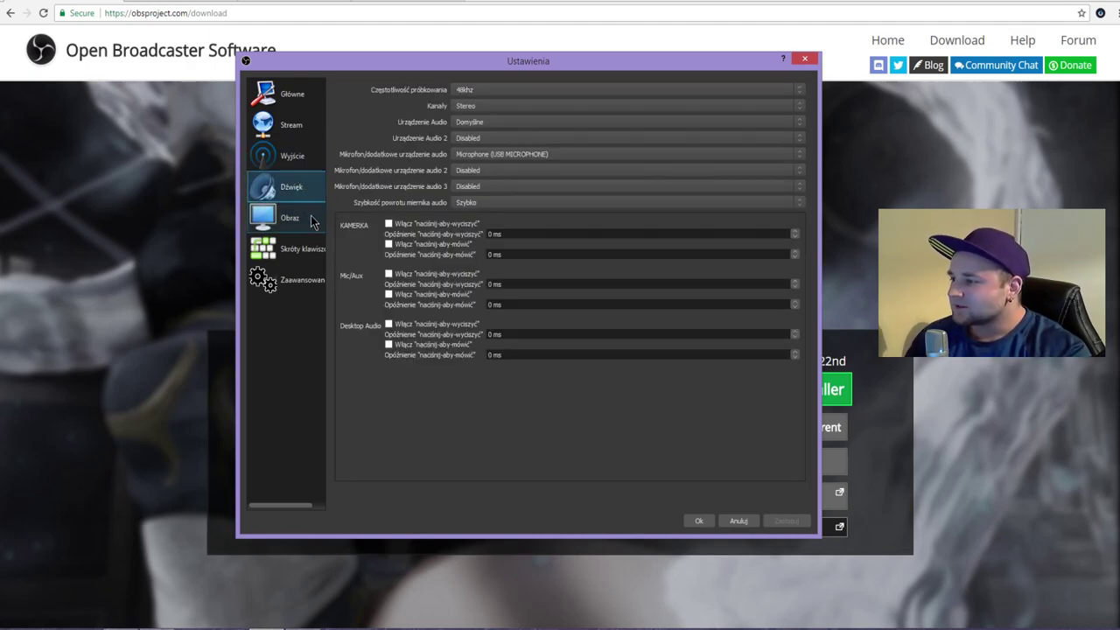
left_click(306, 219)
left_click(308, 255)
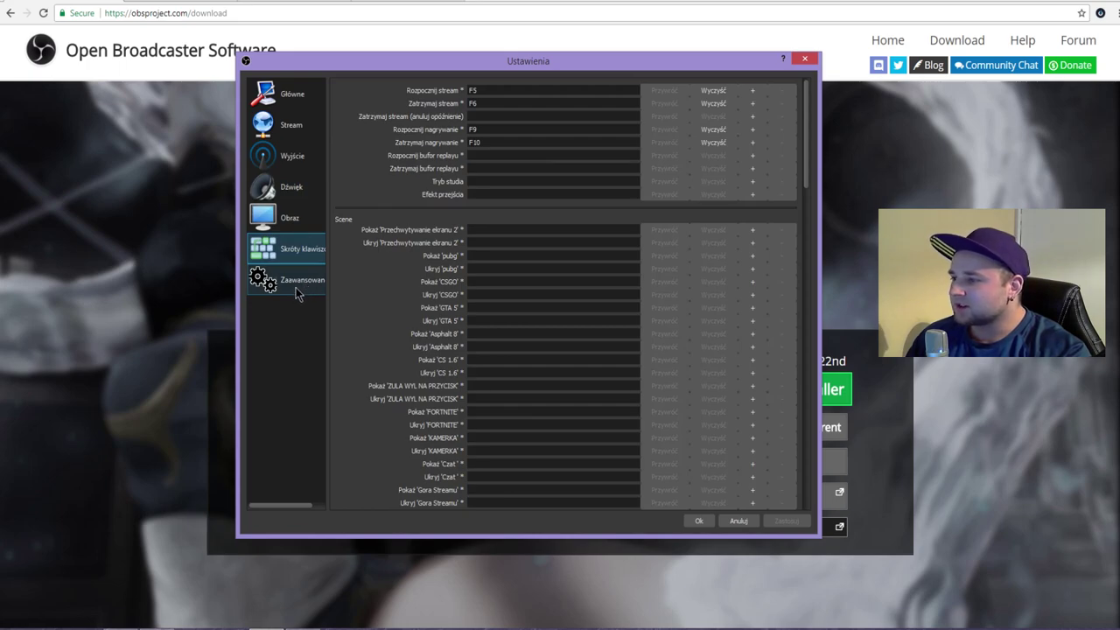
Examine the advanced settings, the full hotkey list including the mute and push-to-talk entries, and the matching audio options.
left_click(297, 294)
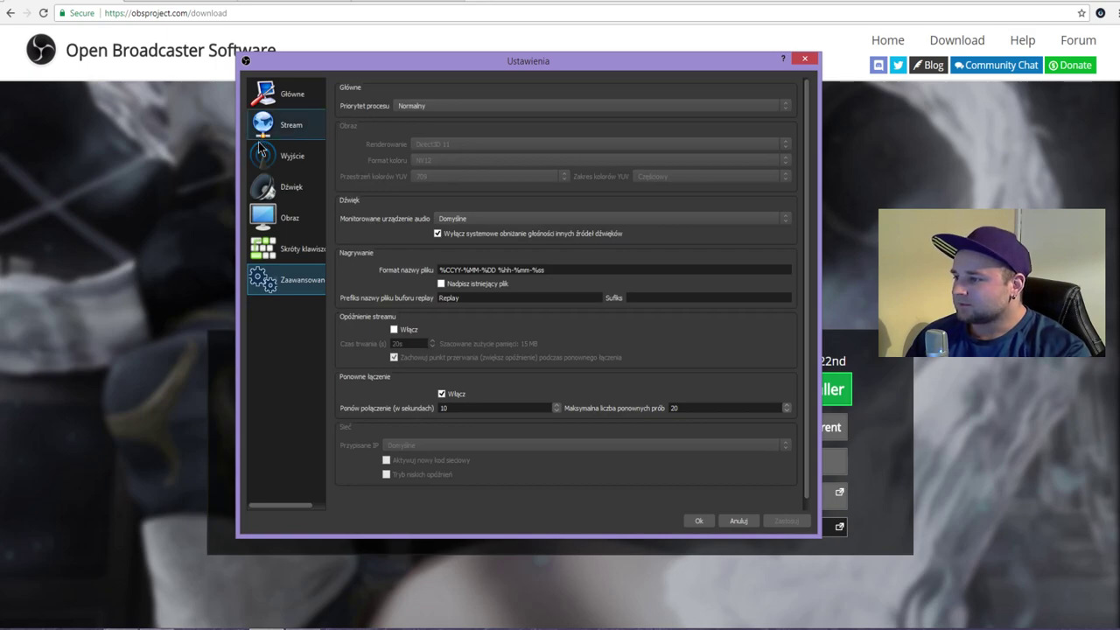
left_click(303, 254)
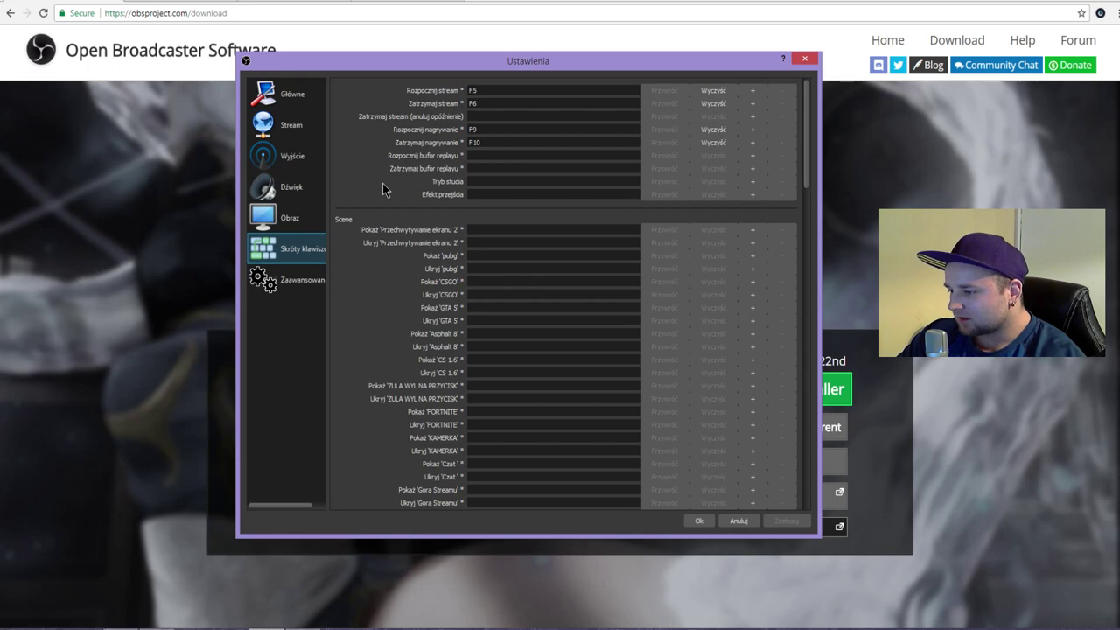
scroll(386, 229, "down", 1)
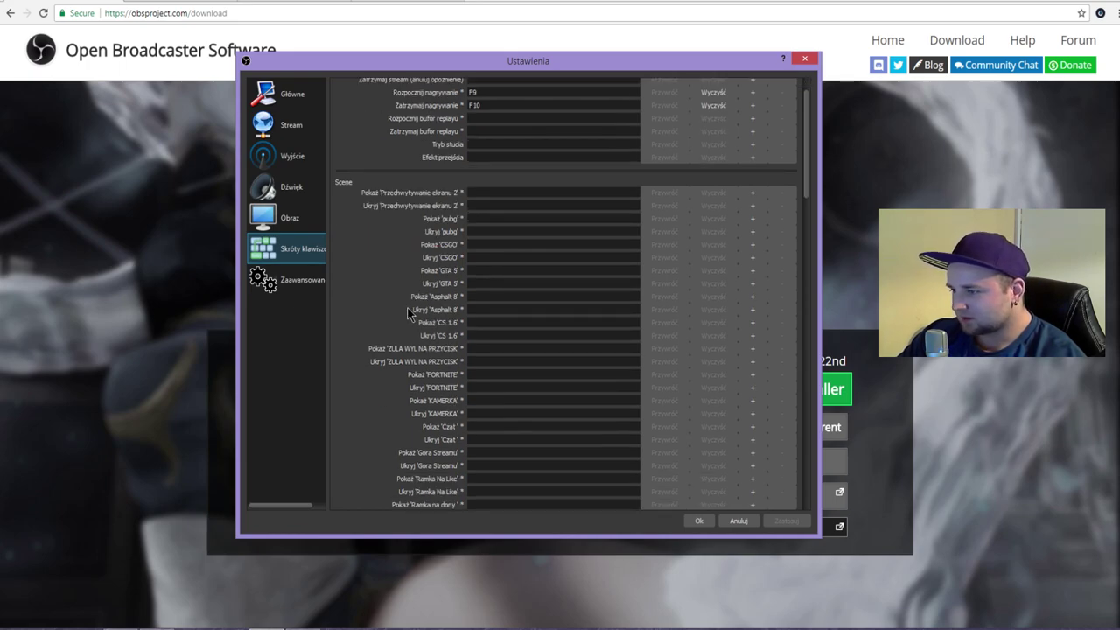
scroll(401, 254, "down", 10)
scroll(391, 268, "down", 12)
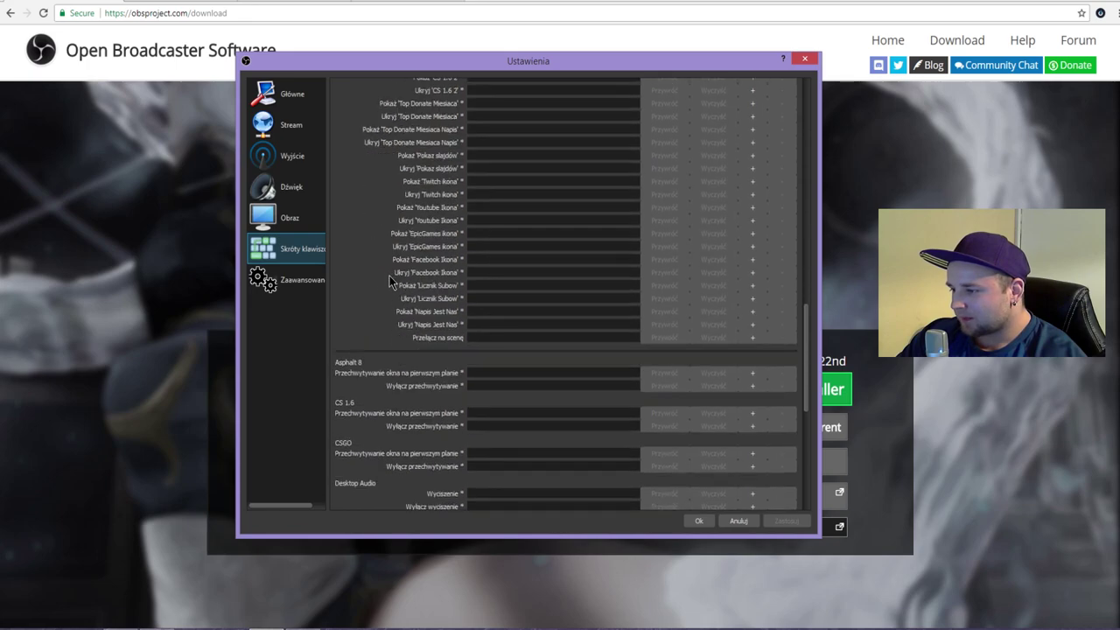
scroll(391, 280, "down", 10)
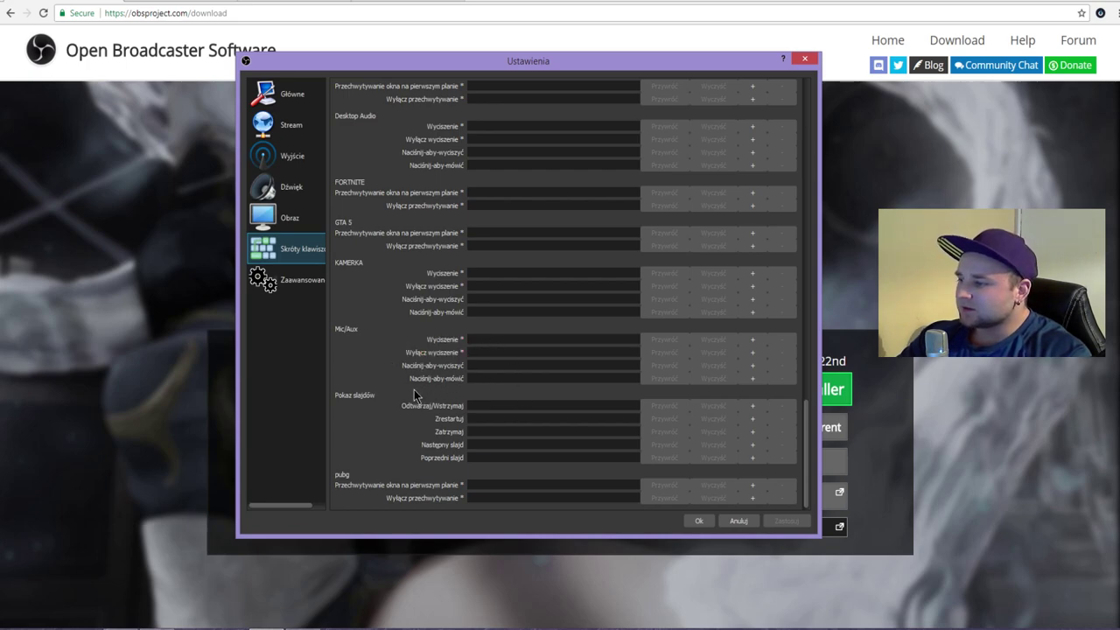
scroll(347, 313, "up", 1)
left_click(294, 203)
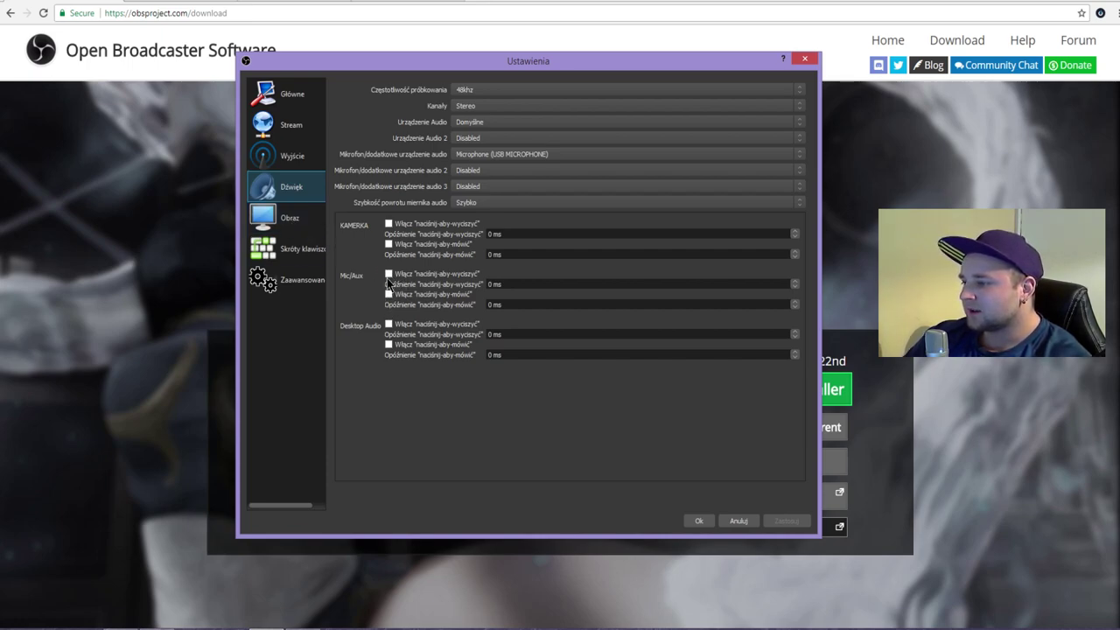
left_click(289, 249)
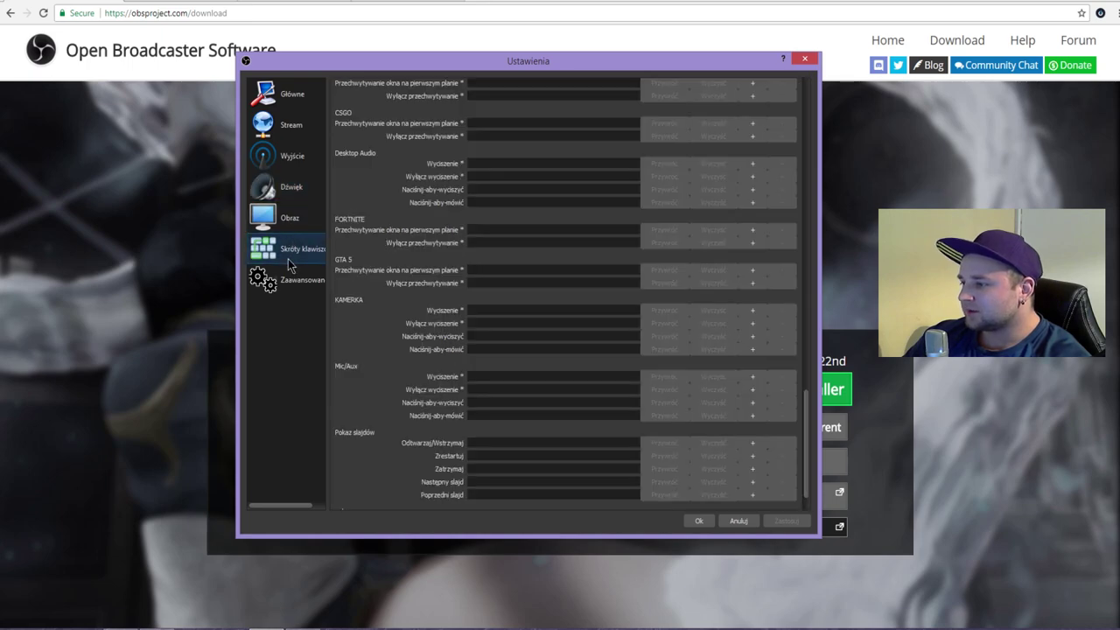
scroll(446, 464, "up", 3)
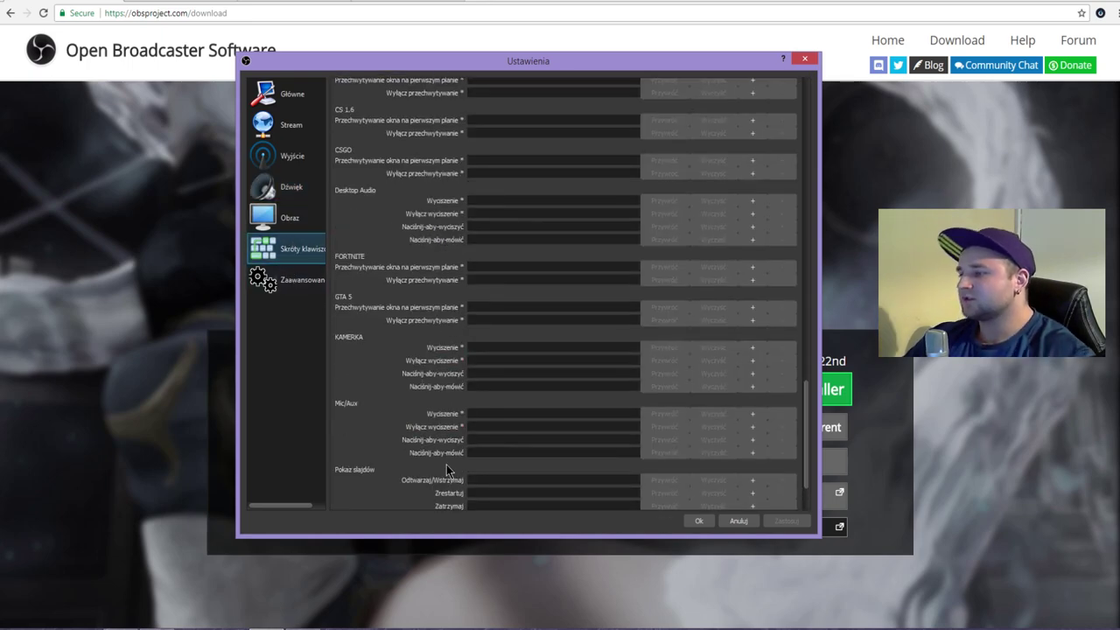
scroll(447, 465, "up", 15)
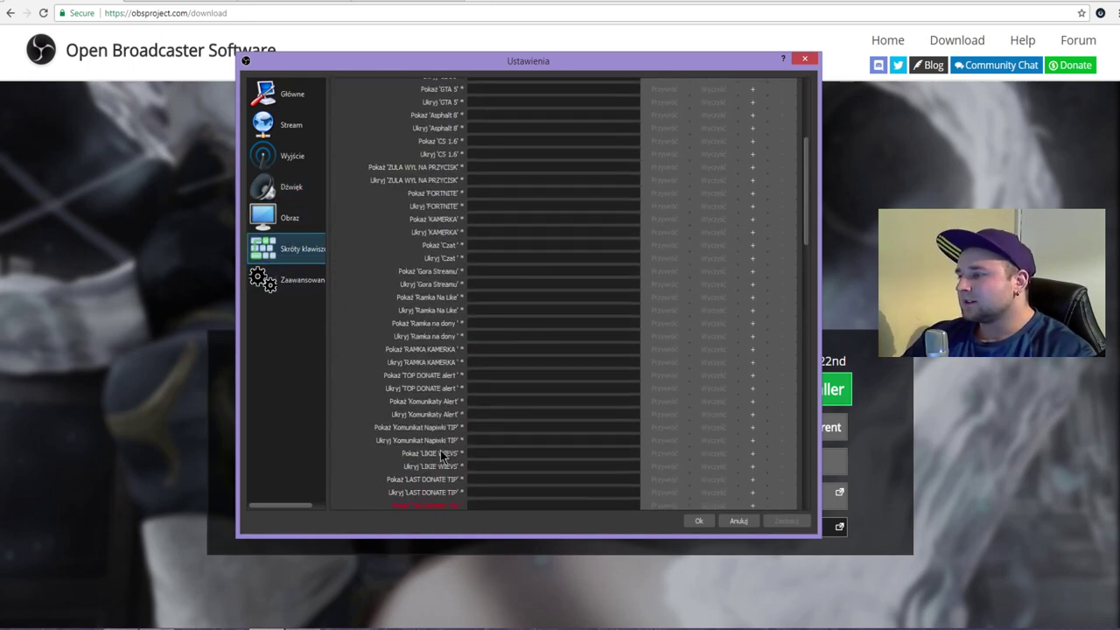
Review the general, stream, output and hotkey settings, and check the process priority choices in the advanced settings, keeping Normalny.
left_click(288, 102)
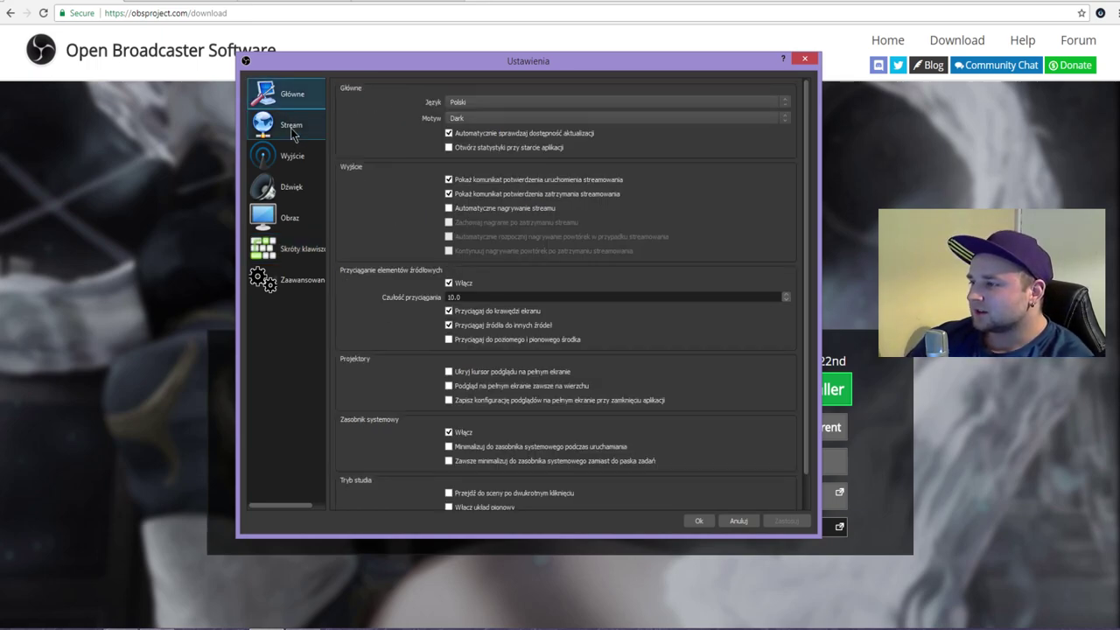
left_click(291, 127)
left_click(292, 162)
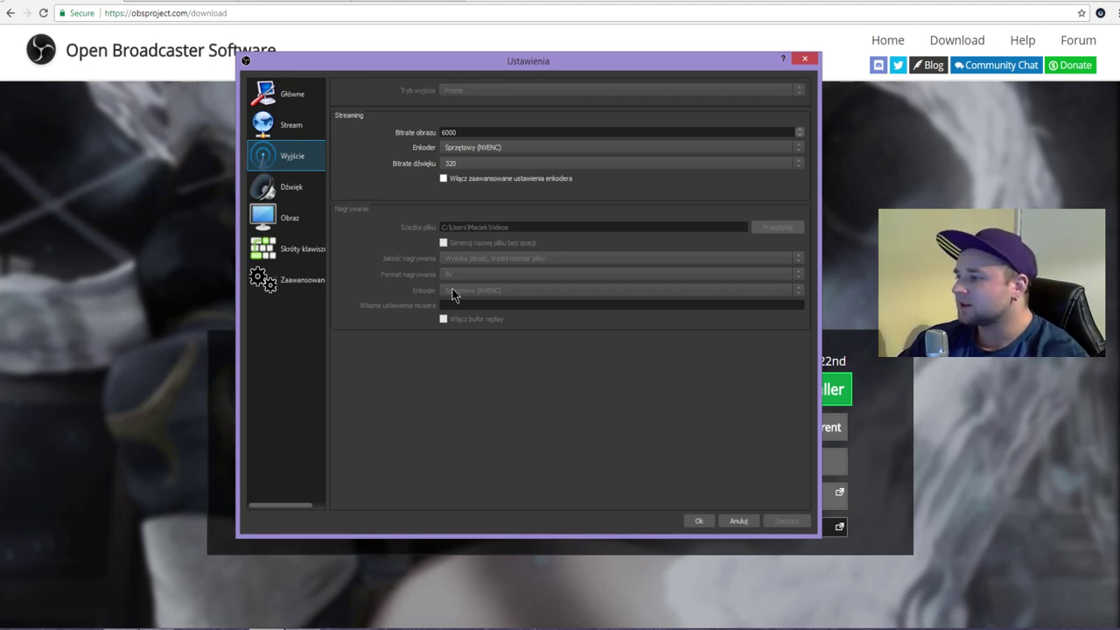
left_click(304, 252)
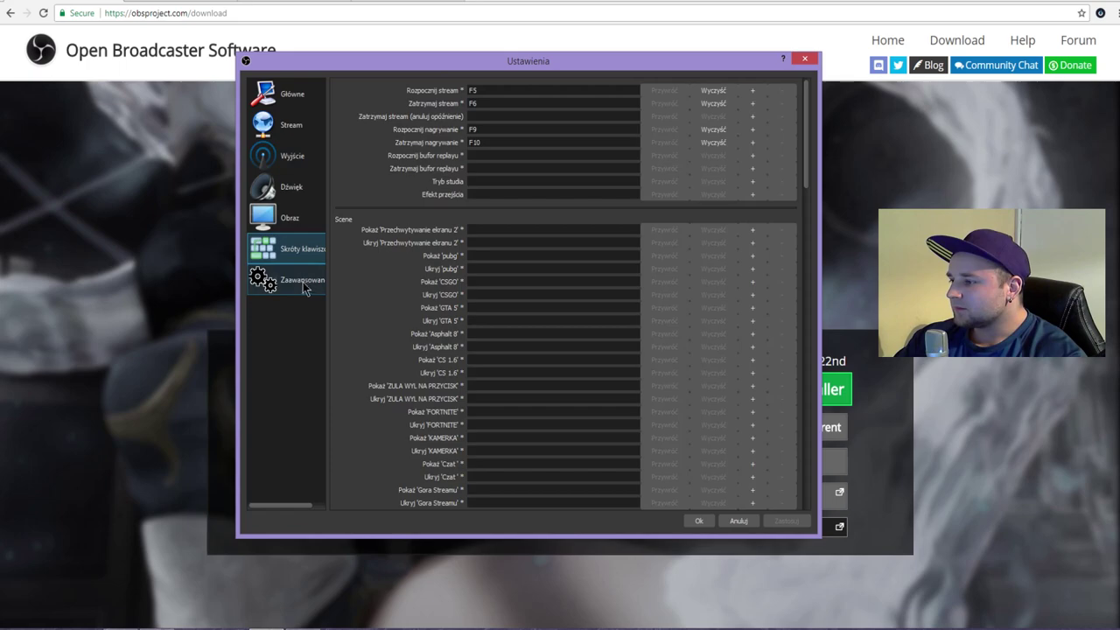
left_click(303, 287)
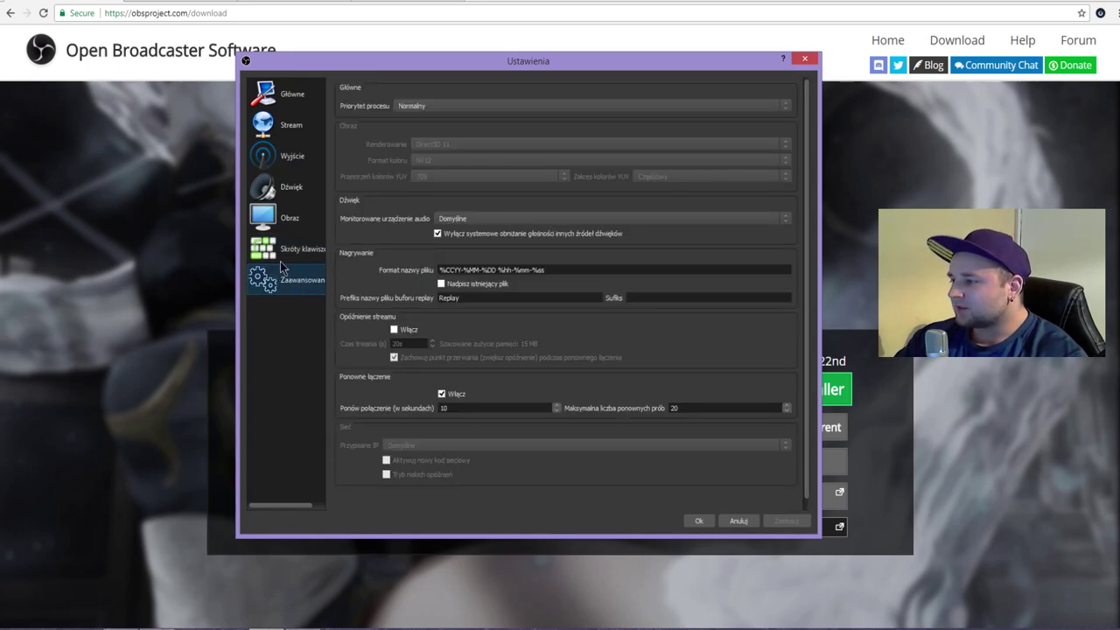
left_click(412, 109)
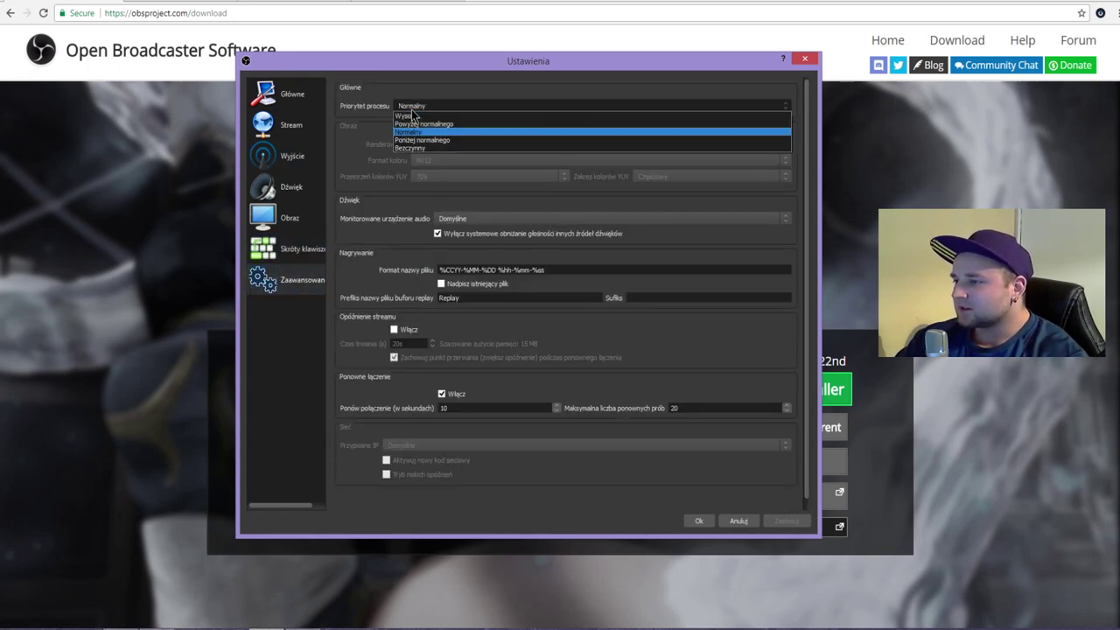
left_click(437, 133)
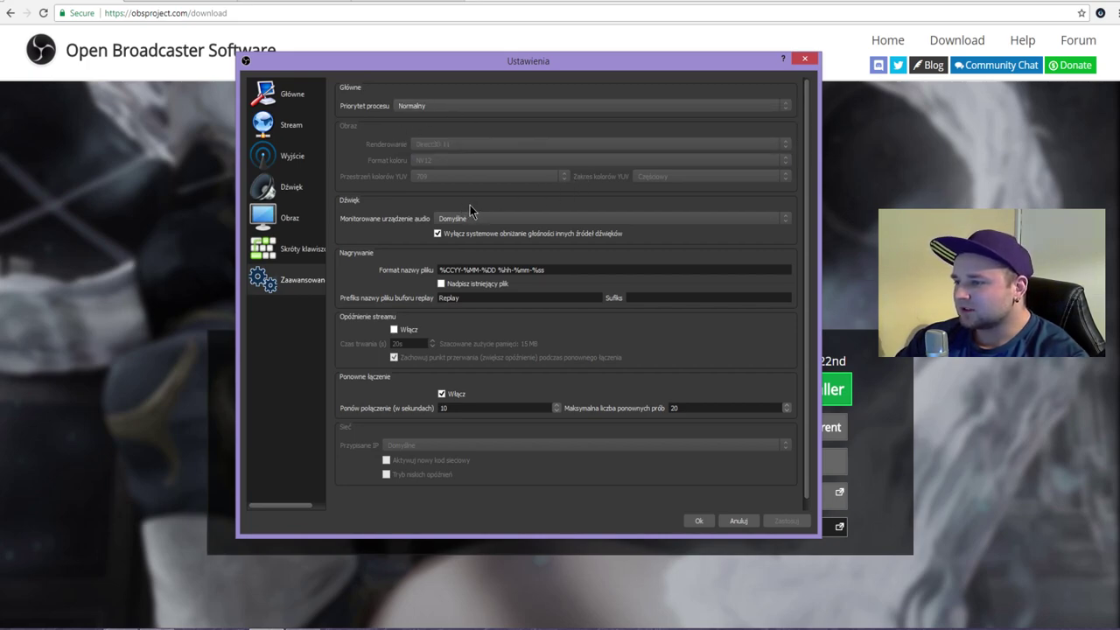
Switch the monitored audio device to Realtek Digital Output(Optical), and examine the codes available for the recording file name format.
scroll(470, 210, "down", 2)
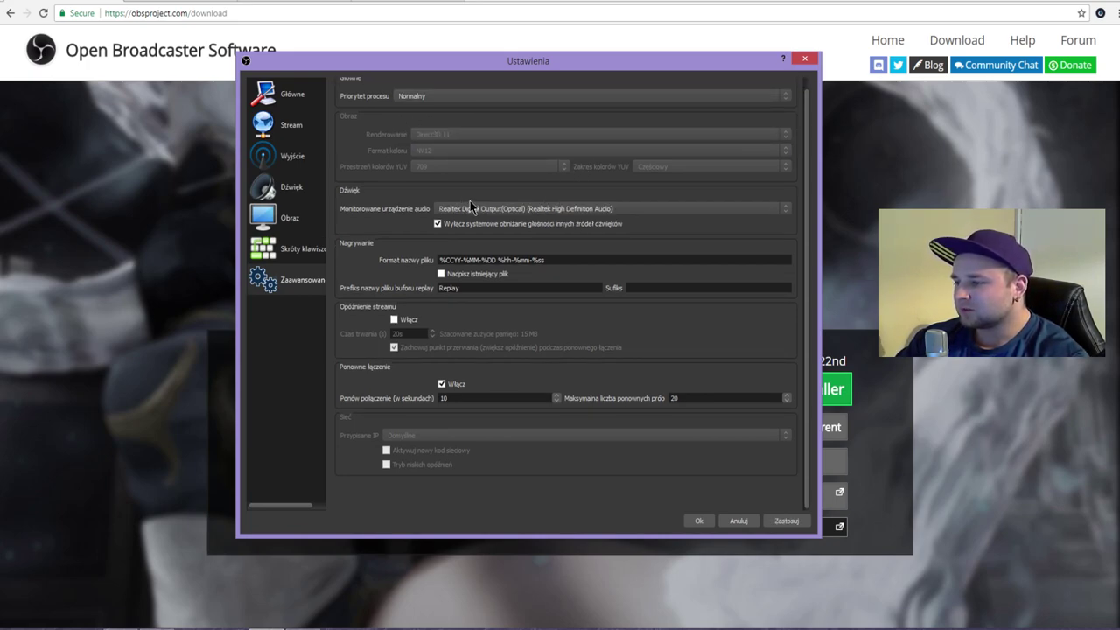
scroll(469, 206, "up", 1)
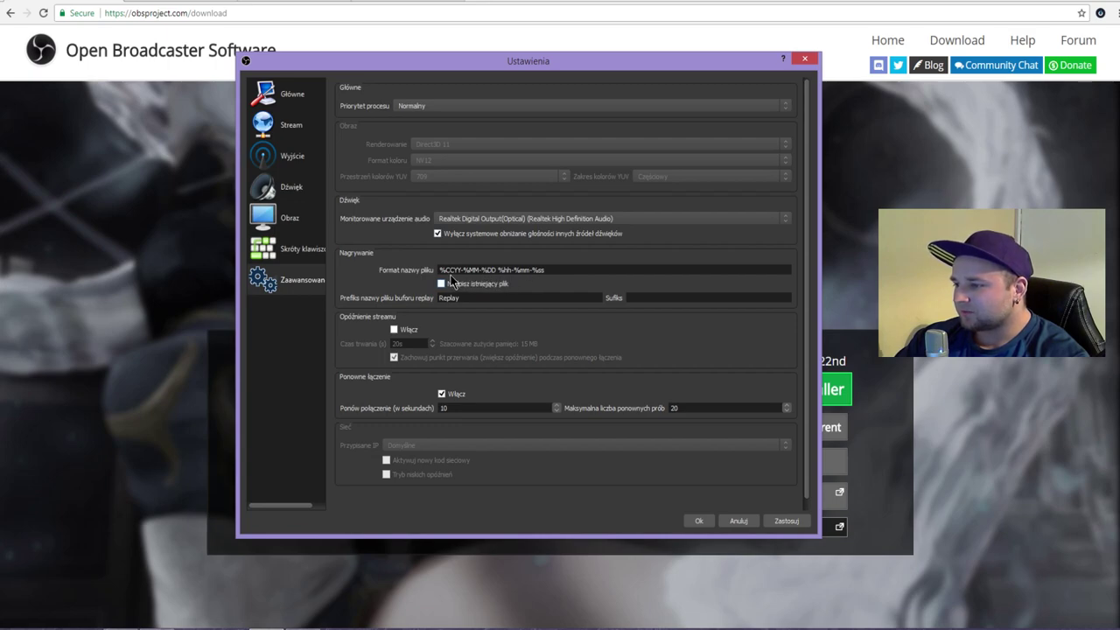
mouse_move(452, 272)
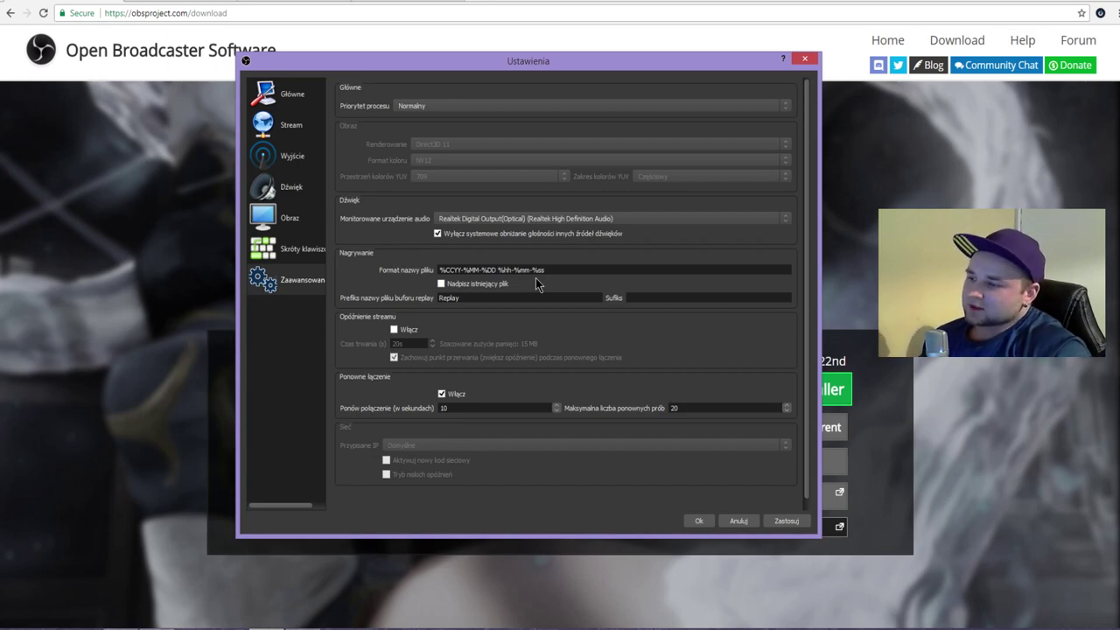
mouse_move(505, 268)
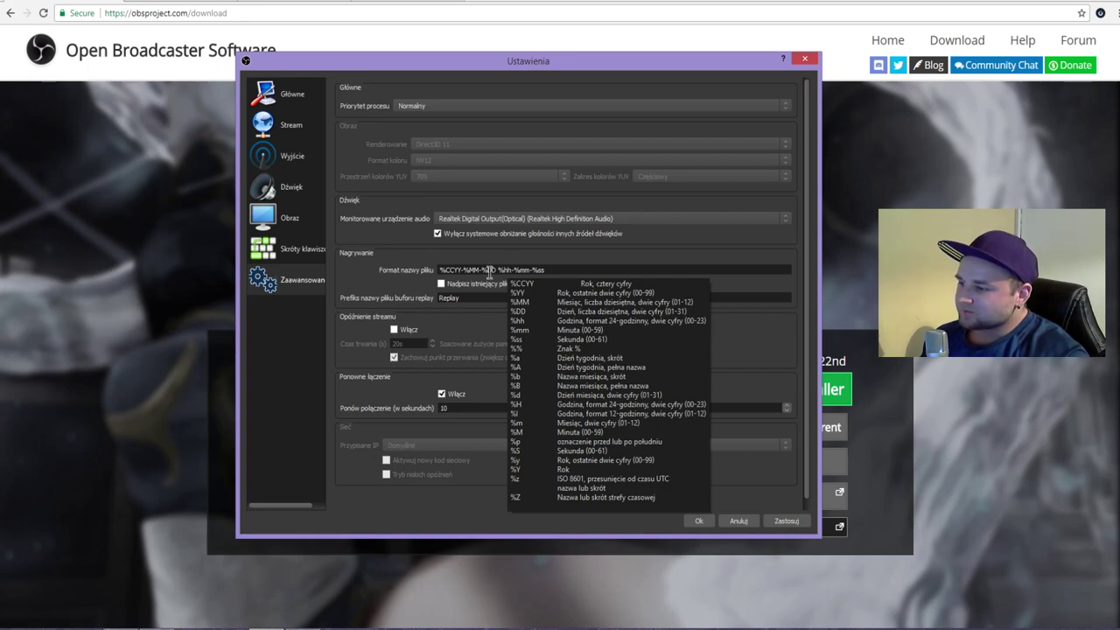
Go back through the hotkey, video, audio, output and stream settings, finishing on the general settings.
left_click(303, 254)
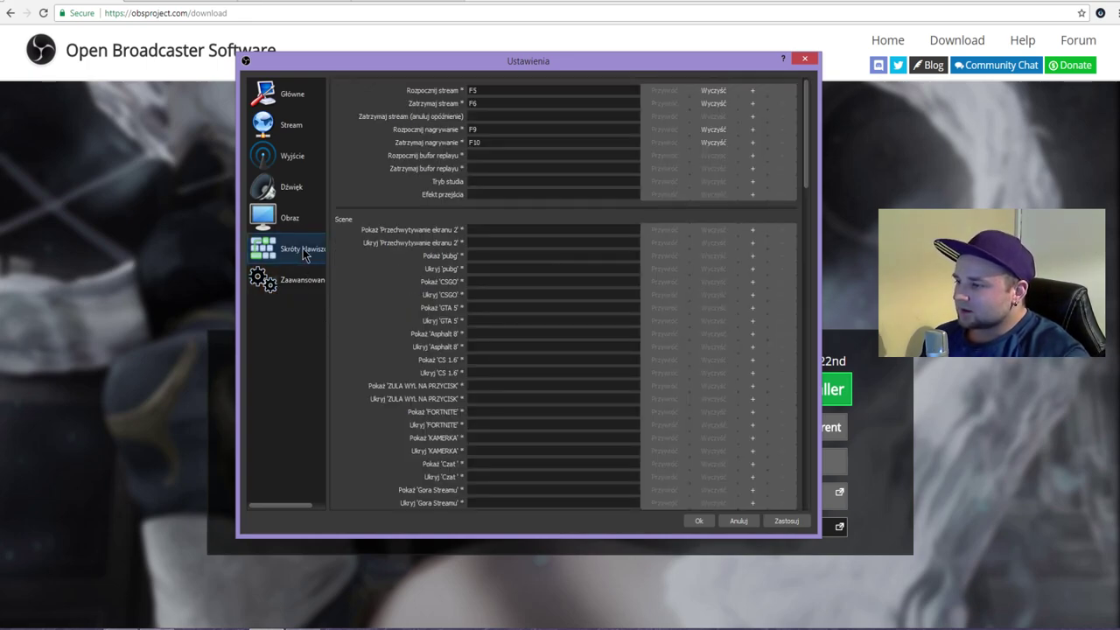
left_click(311, 224)
left_click(302, 196)
left_click(291, 163)
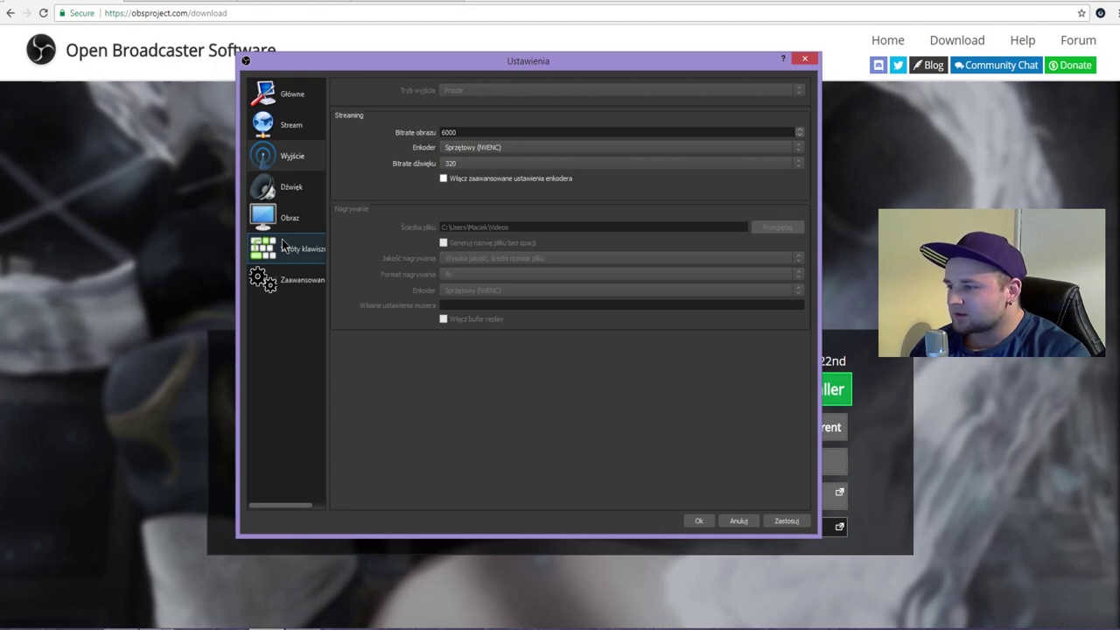
left_click(291, 125)
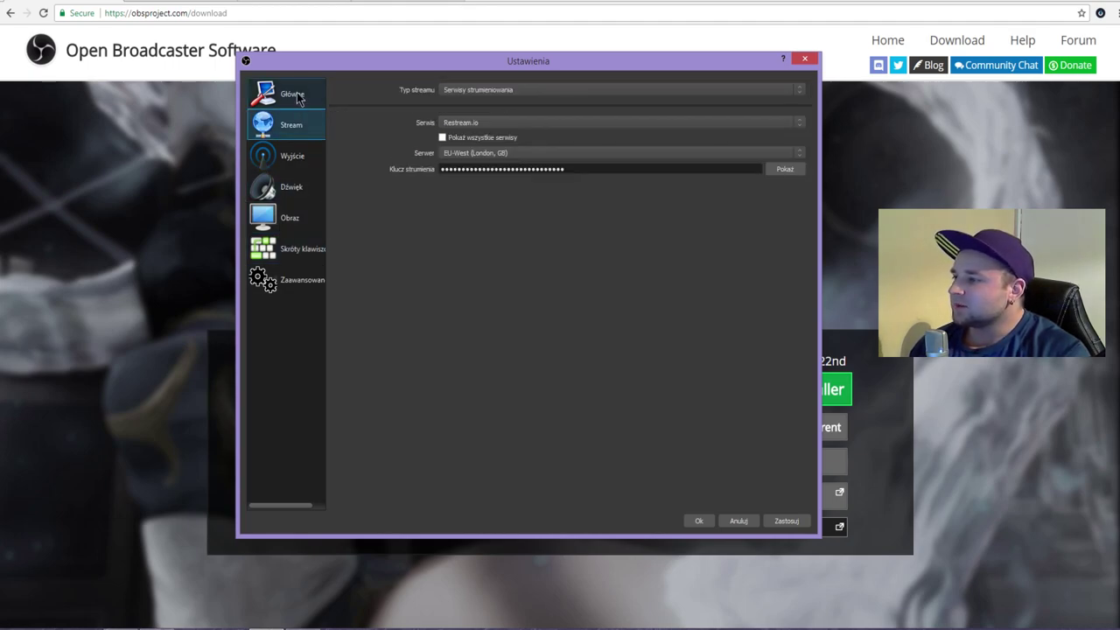
left_click(295, 97)
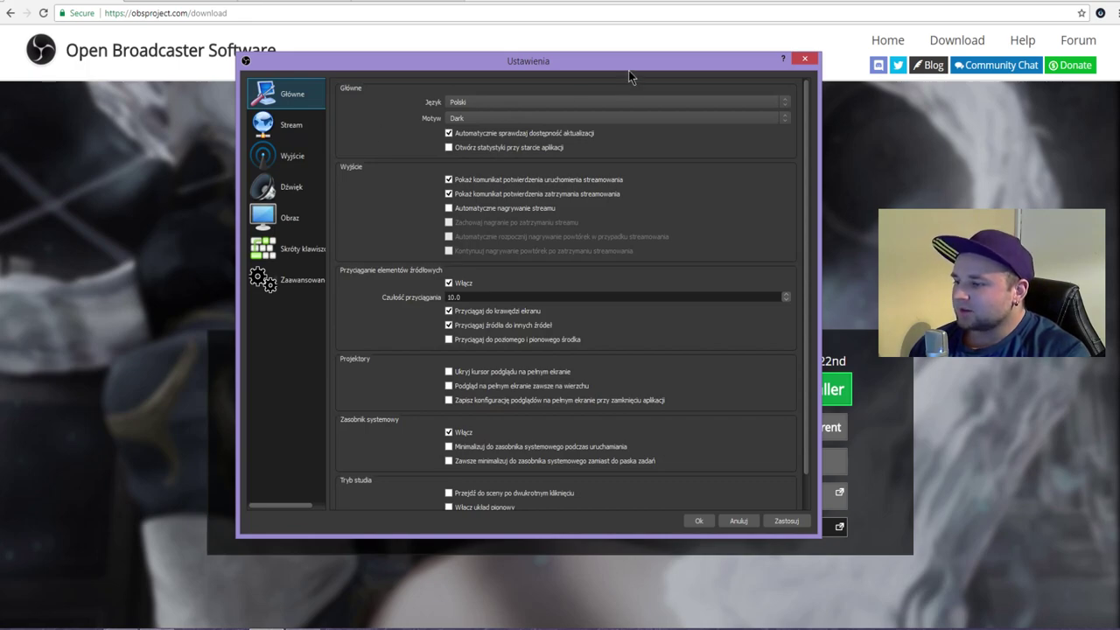
Close the settings window without saving the changes.
left_click_drag(628, 70, 599, 68)
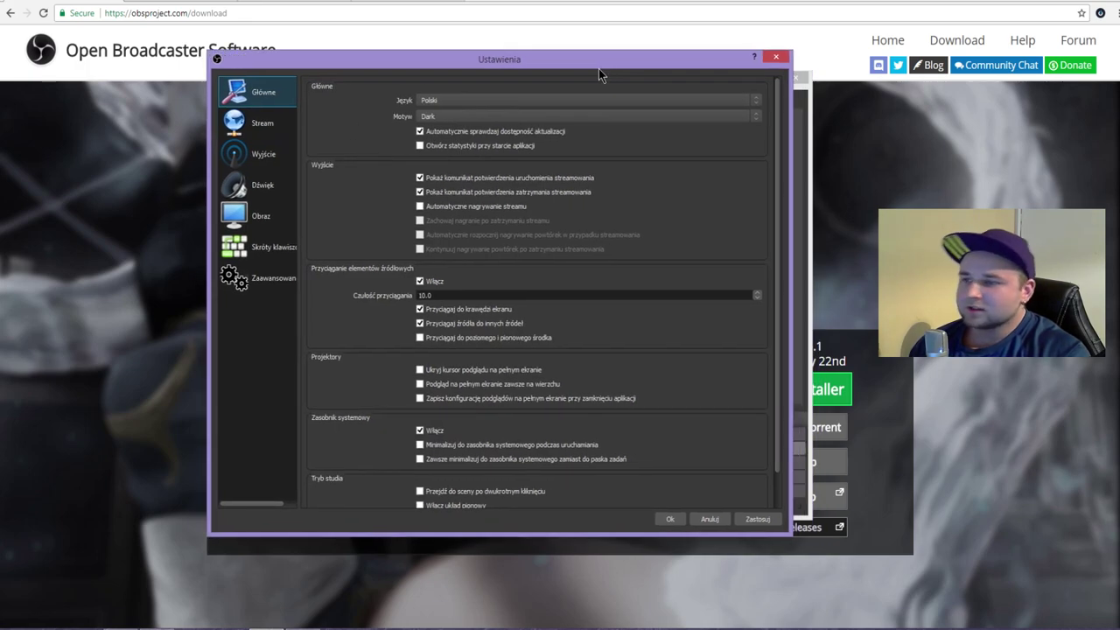
left_click(781, 59)
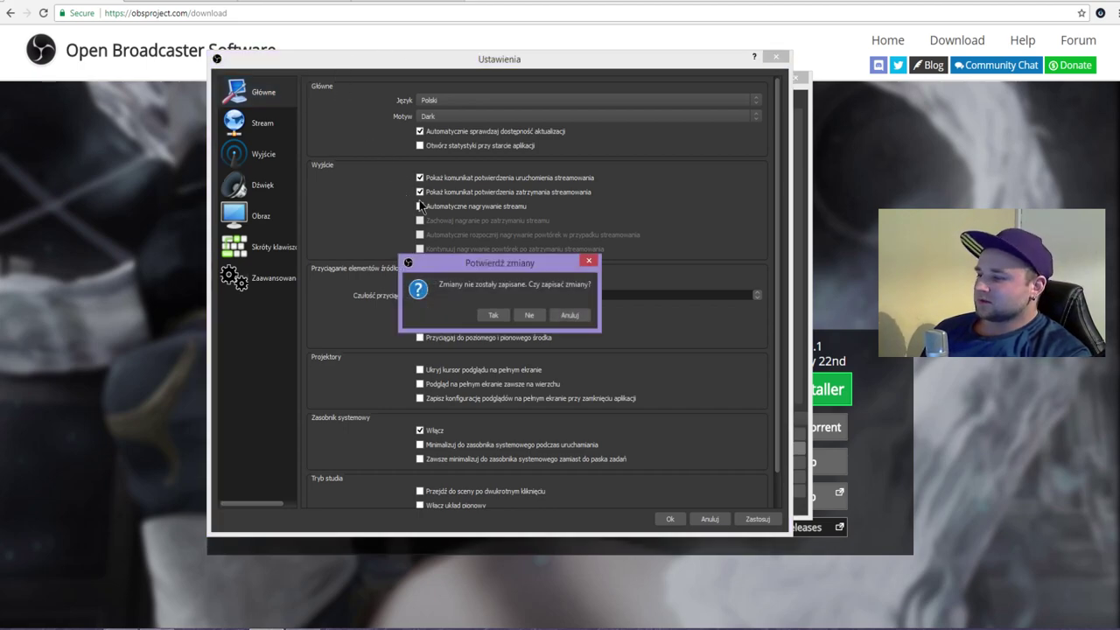
left_click(531, 316)
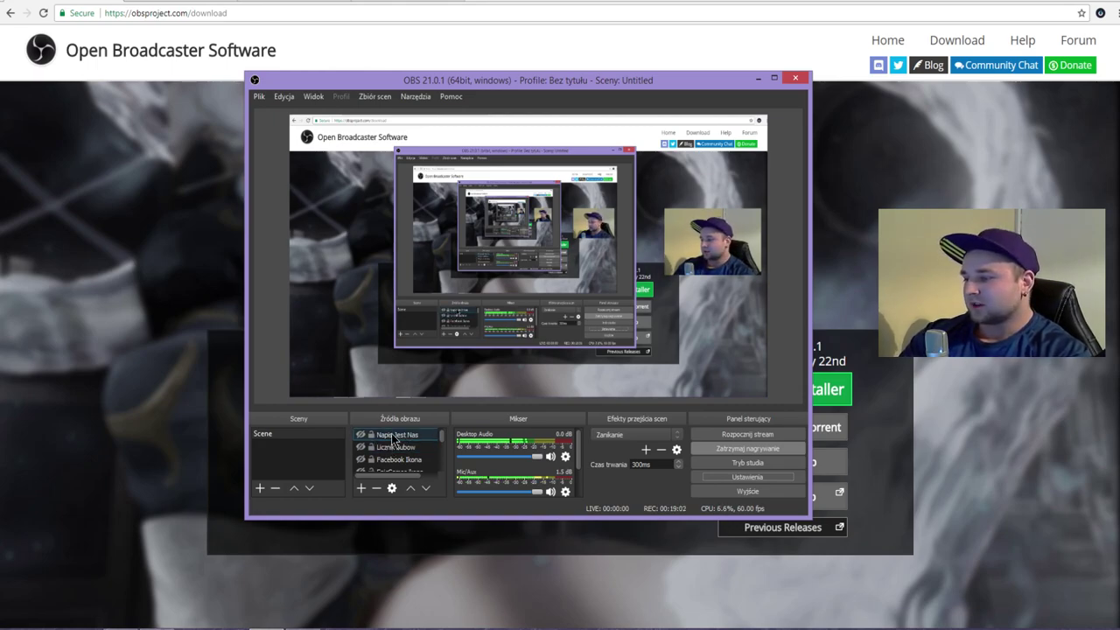
Clear the browser from view so the desktop shows, and move the OBS window beside the webcam picture.
left_click_drag(600, 85, 559, 73)
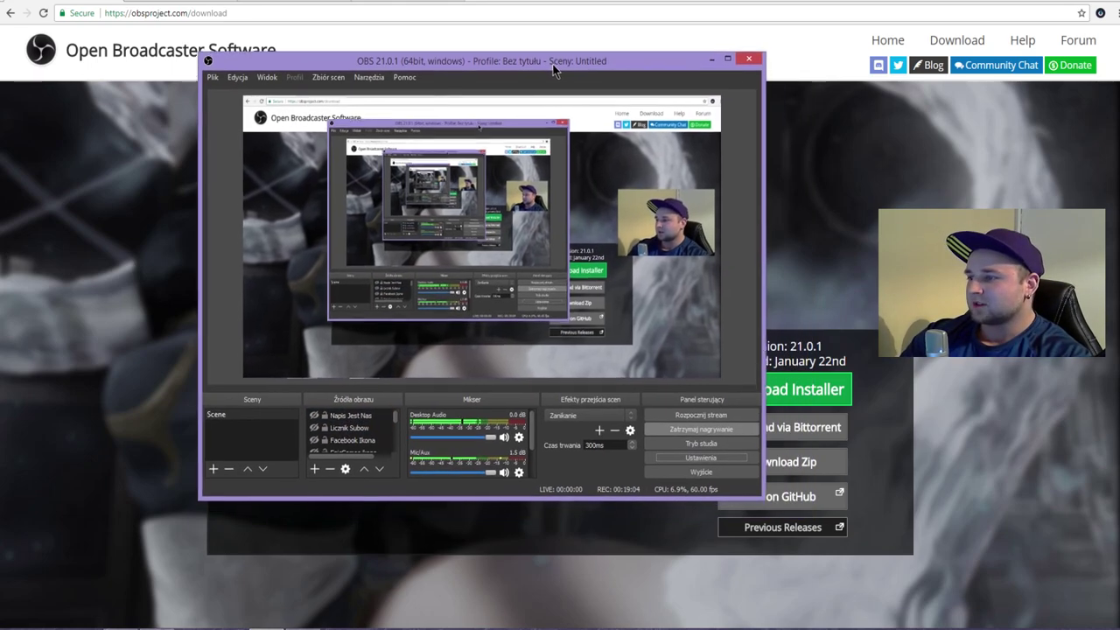
key("alt+Tab")
left_click_drag(589, 72, 687, 30)
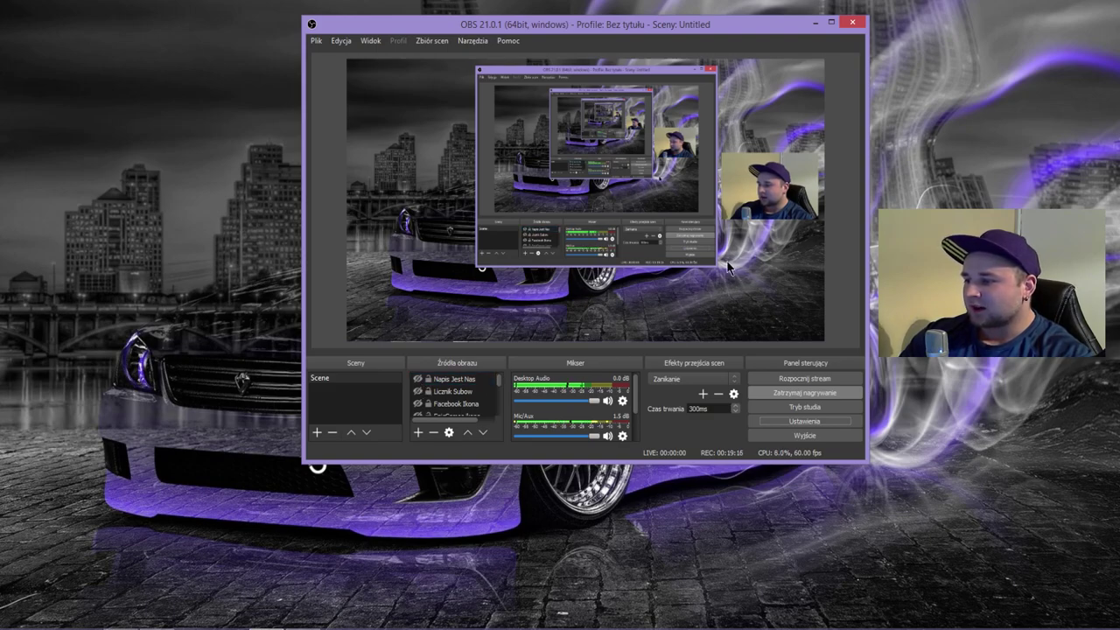
Look through the list of video sources, trying their visibility, and make the Licznik Subow source visible in the scene.
left_click(417, 391)
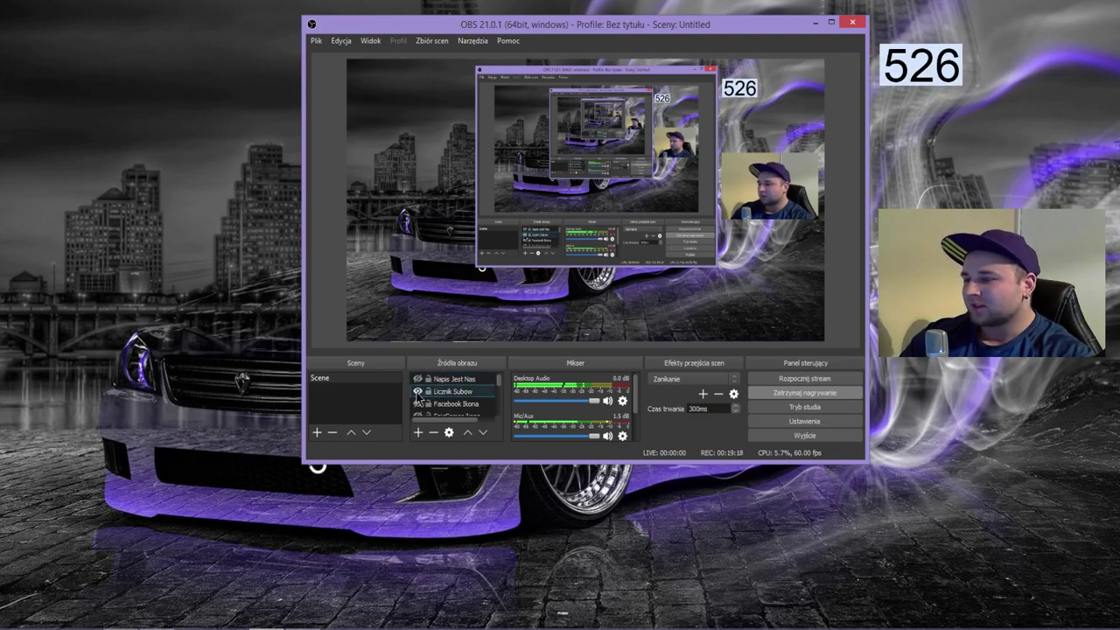
left_click(418, 391)
scroll(429, 410, "down", 2)
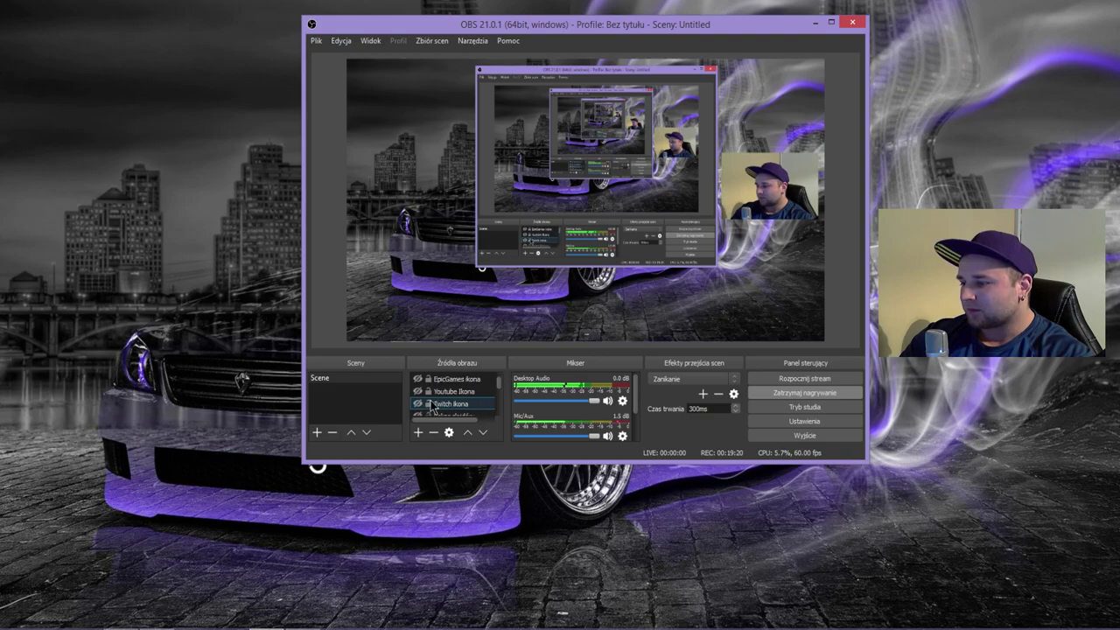
scroll(444, 415, "down", 2)
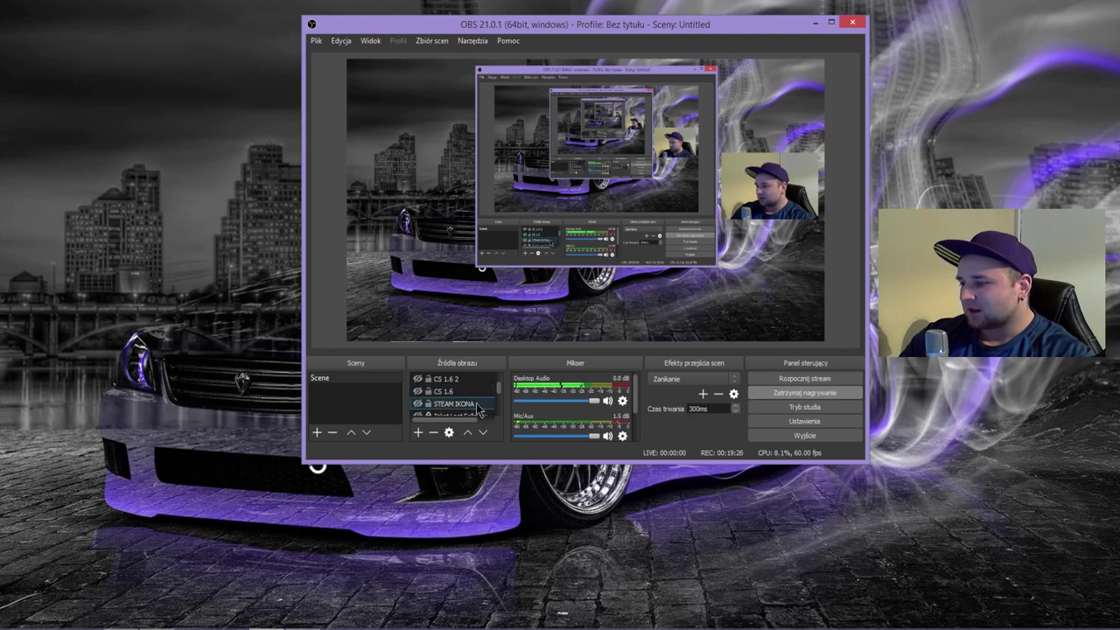
scroll(477, 408, "down", 2)
scroll(490, 411, "down", 2)
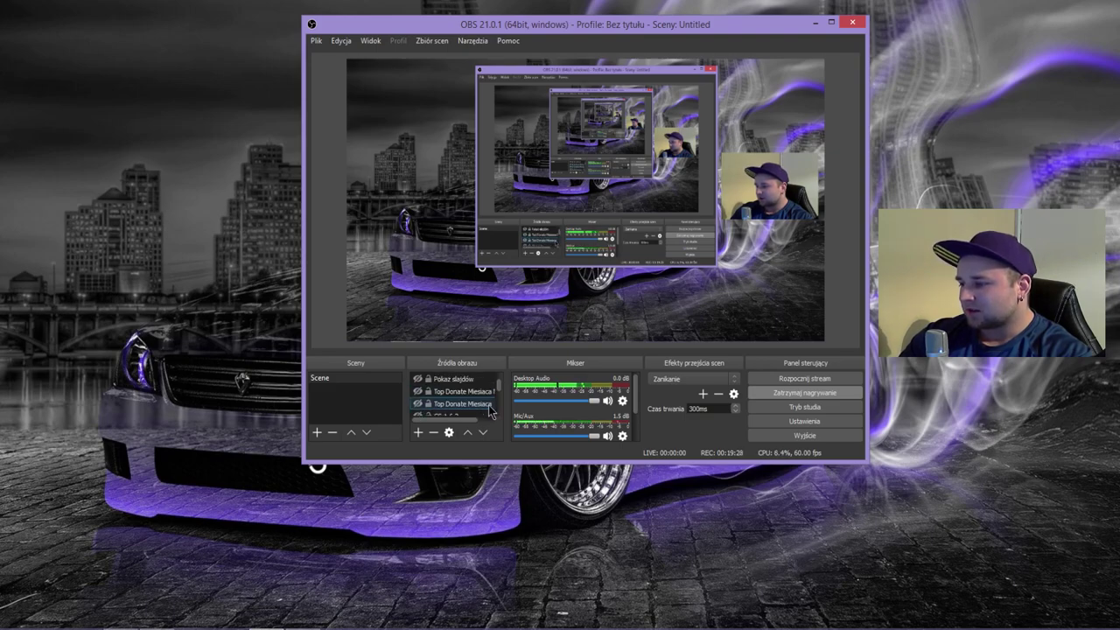
scroll(486, 408, "up", 2)
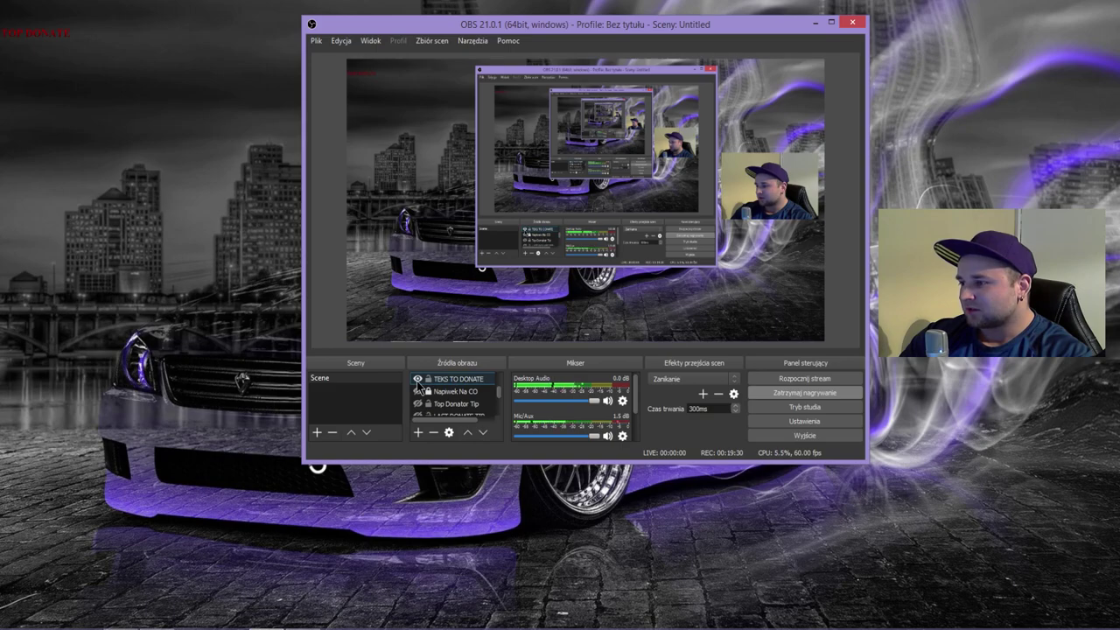
scroll(425, 389, "up", 4)
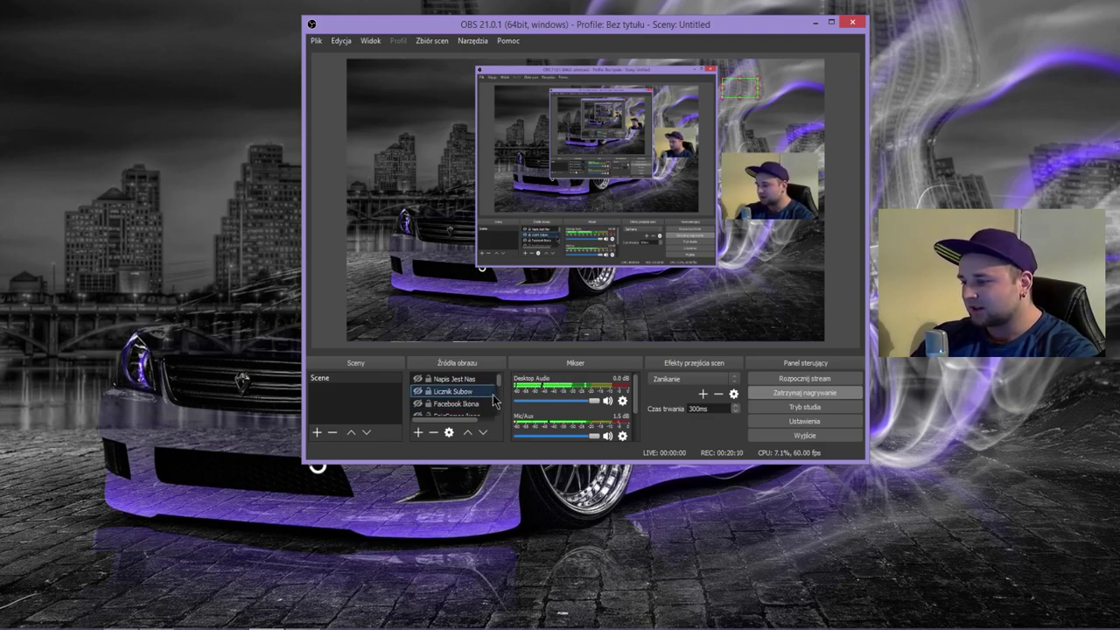
left_click(418, 392)
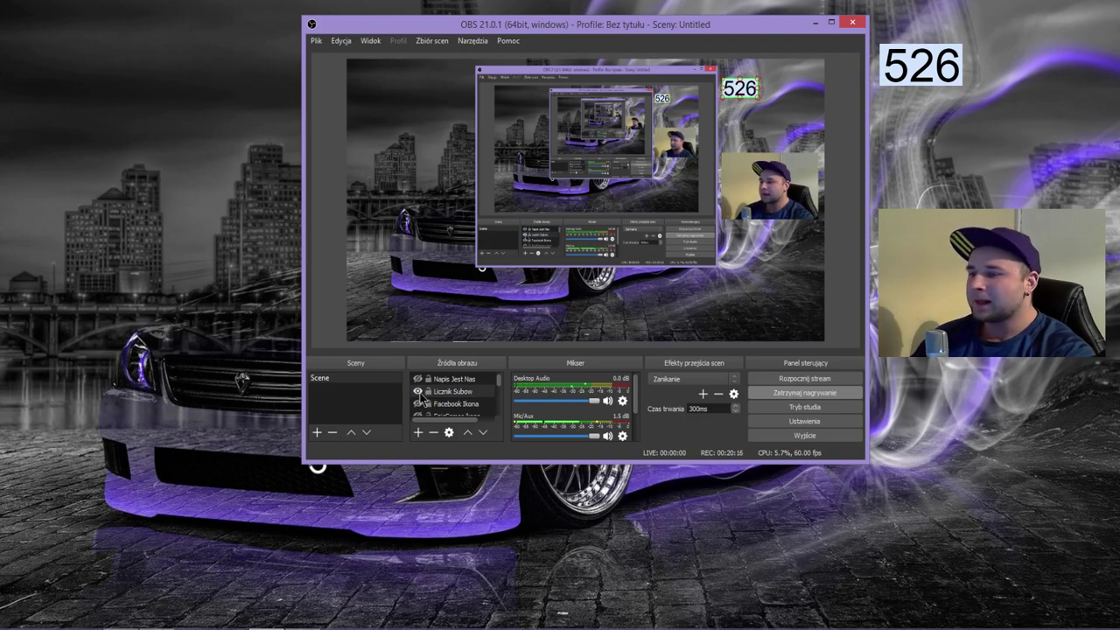
Hide the Licznik Subow source, and briefly show and hide the Youtube Ikona source.
left_click(418, 405)
scroll(418, 407, "down", 2)
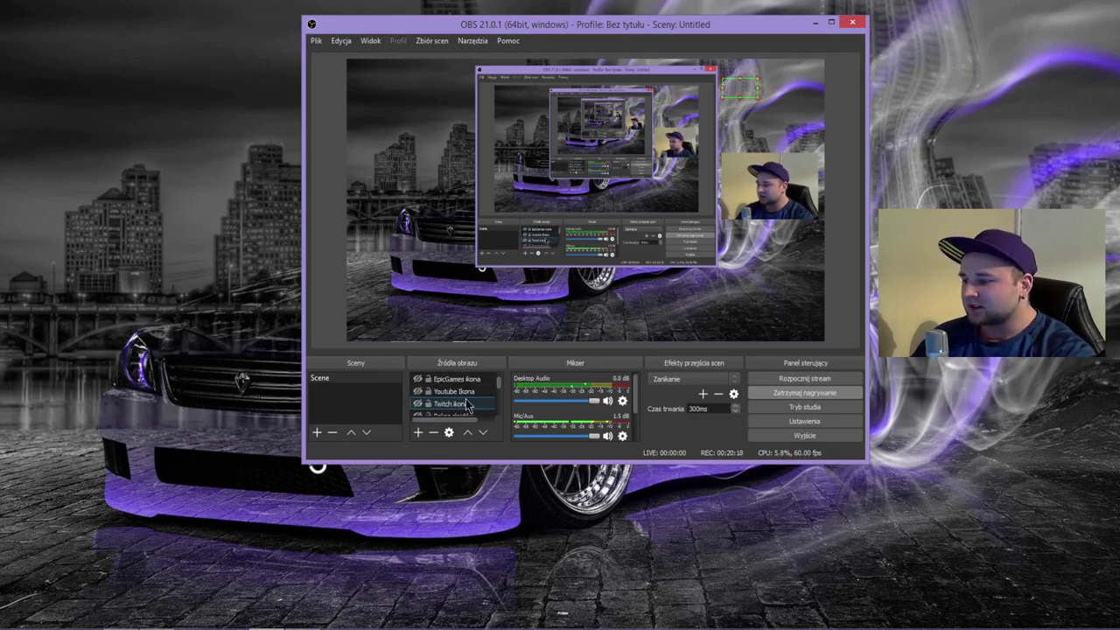
left_click(419, 392)
left_click(418, 392)
Demonstrate the Gora Streamu overlay by switching its visibility on and off, leaving it hidden in the scene.
scroll(446, 400, "down", 3)
scroll(477, 411, "down", 3)
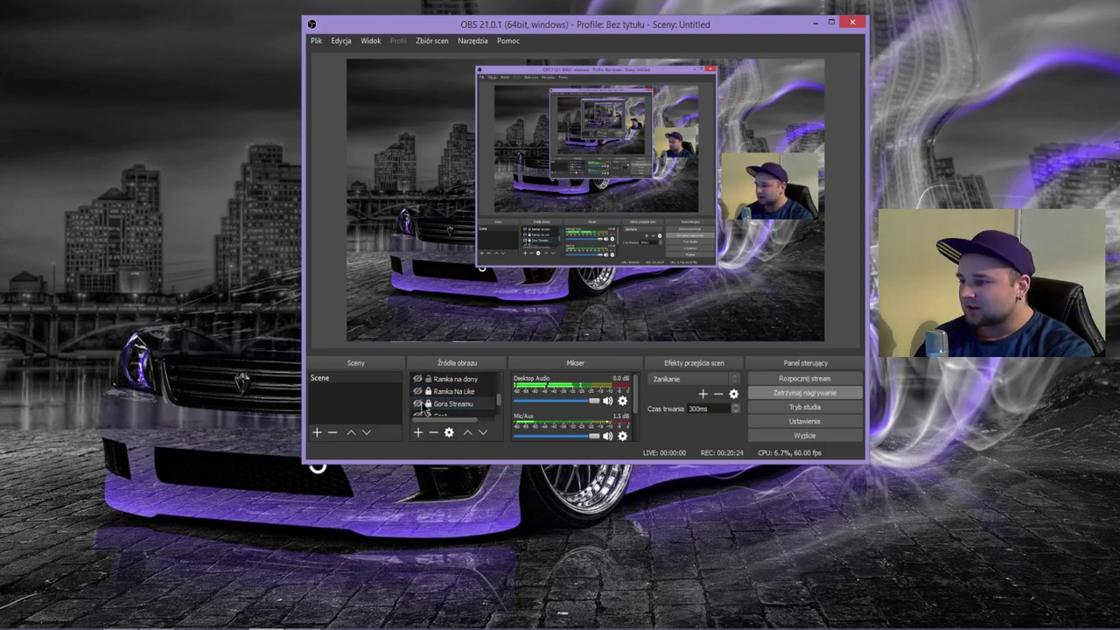
left_click(418, 404)
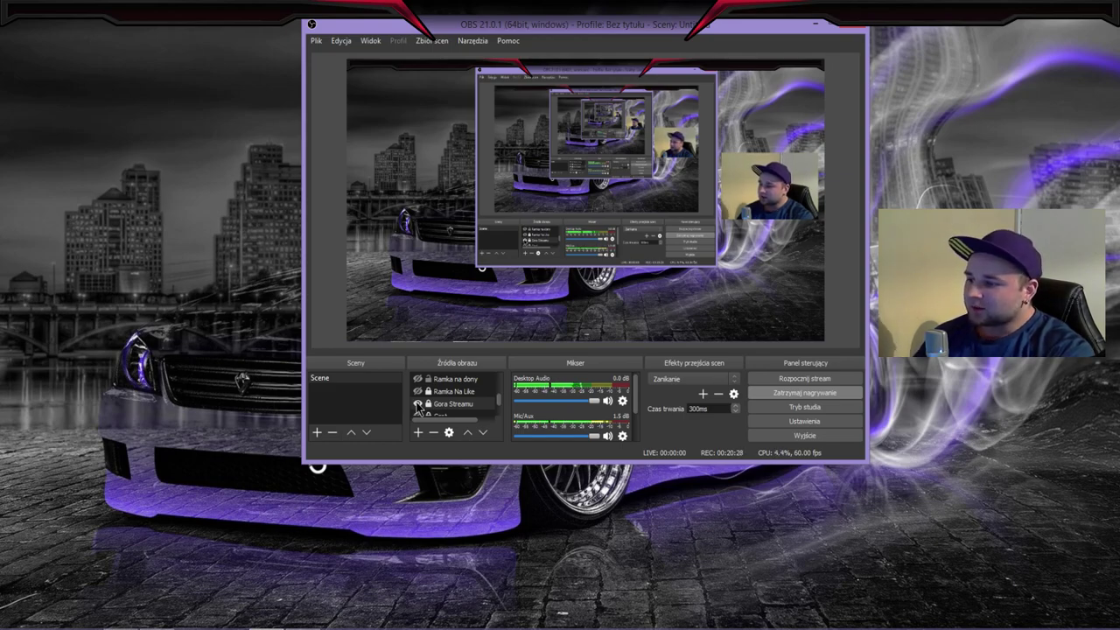
left_click(417, 404)
left_click(417, 404)
left_click(418, 404)
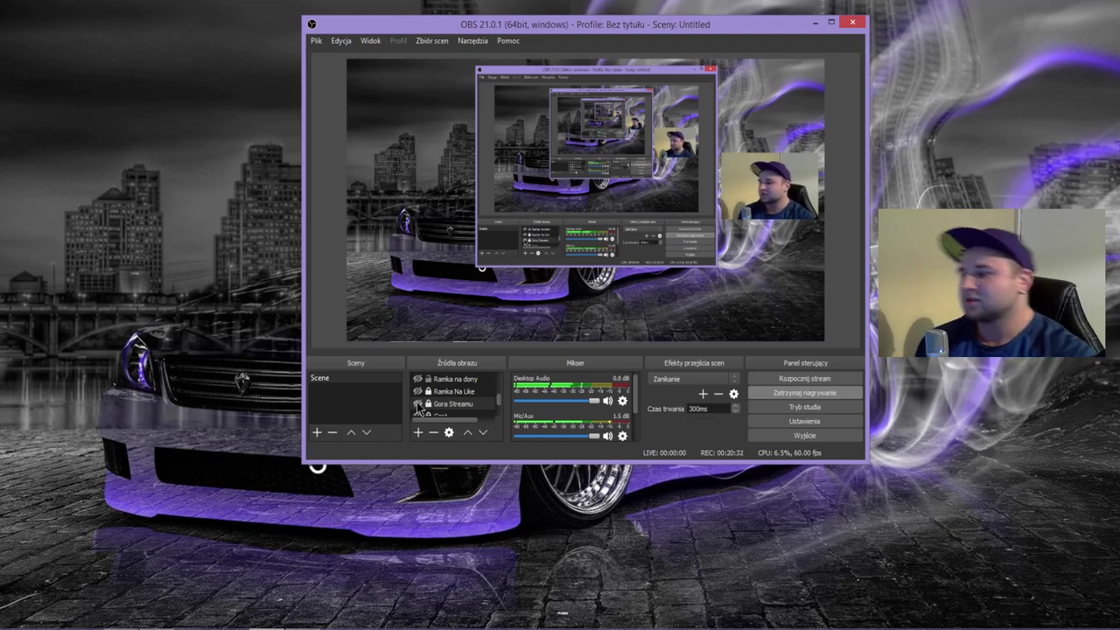
Move the OBS window slightly lower on the desktop and make the Licznik Subow source visible in the scene.
left_click_drag(643, 32, 622, 81)
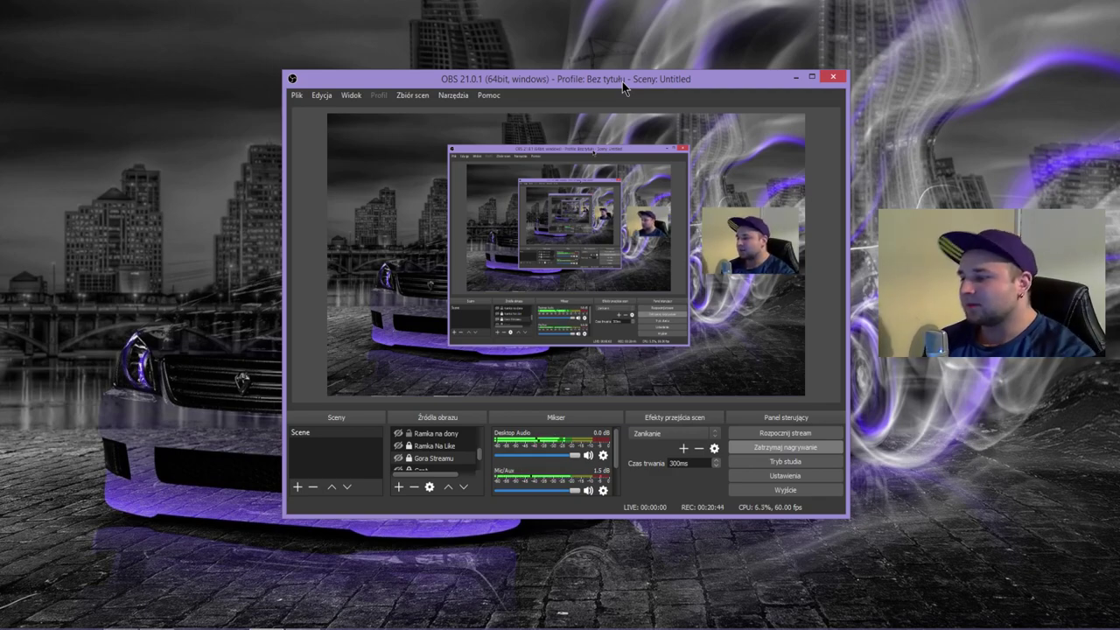
scroll(435, 453, "up", 1)
scroll(435, 453, "up", 3)
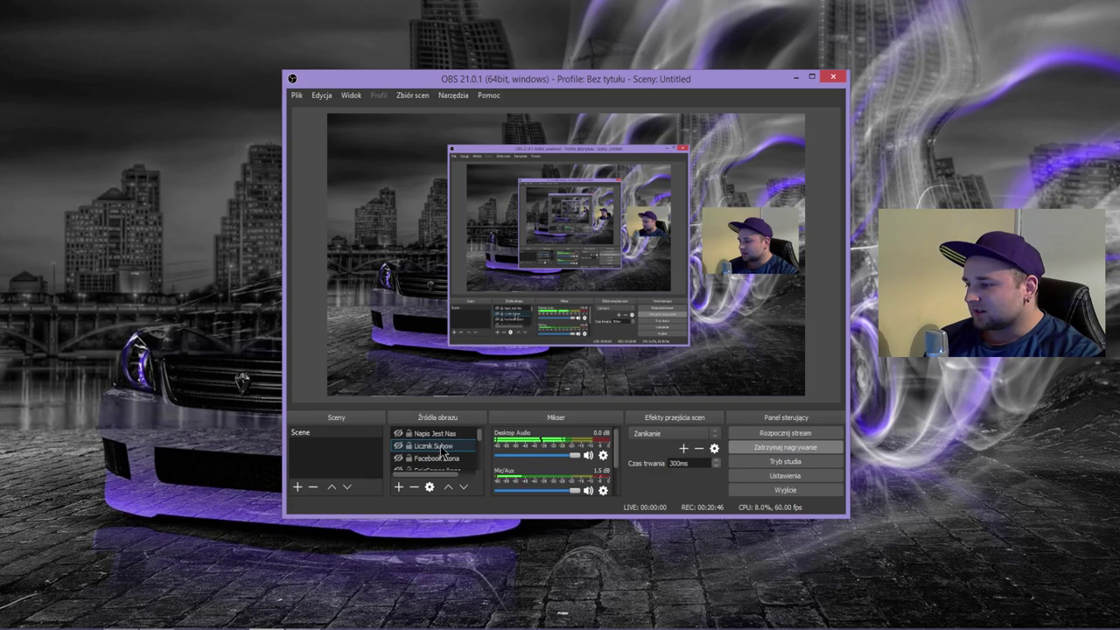
left_click(398, 446)
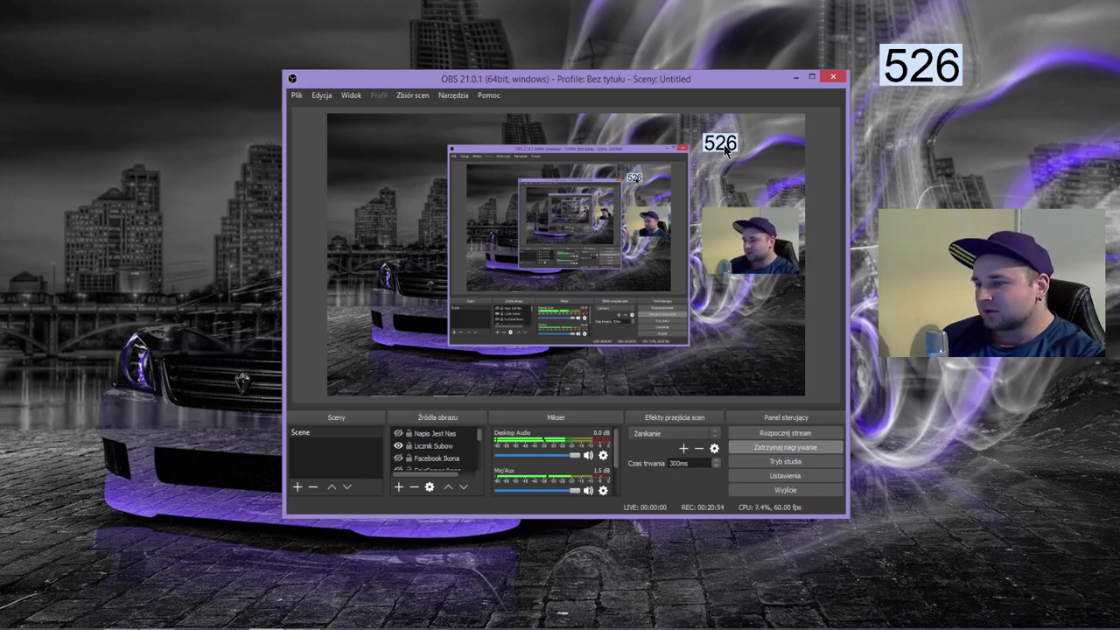
Select the subscriber counter and the full-screen background source in the preview, and move the OBS window farther from the webcam picture.
left_click(721, 153)
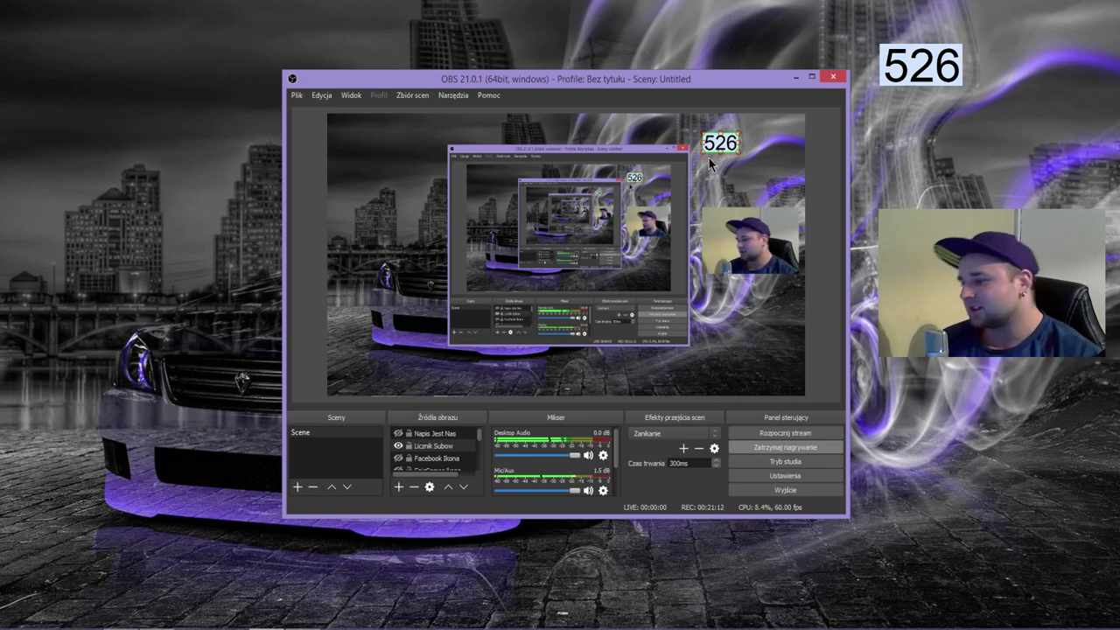
left_click(710, 186)
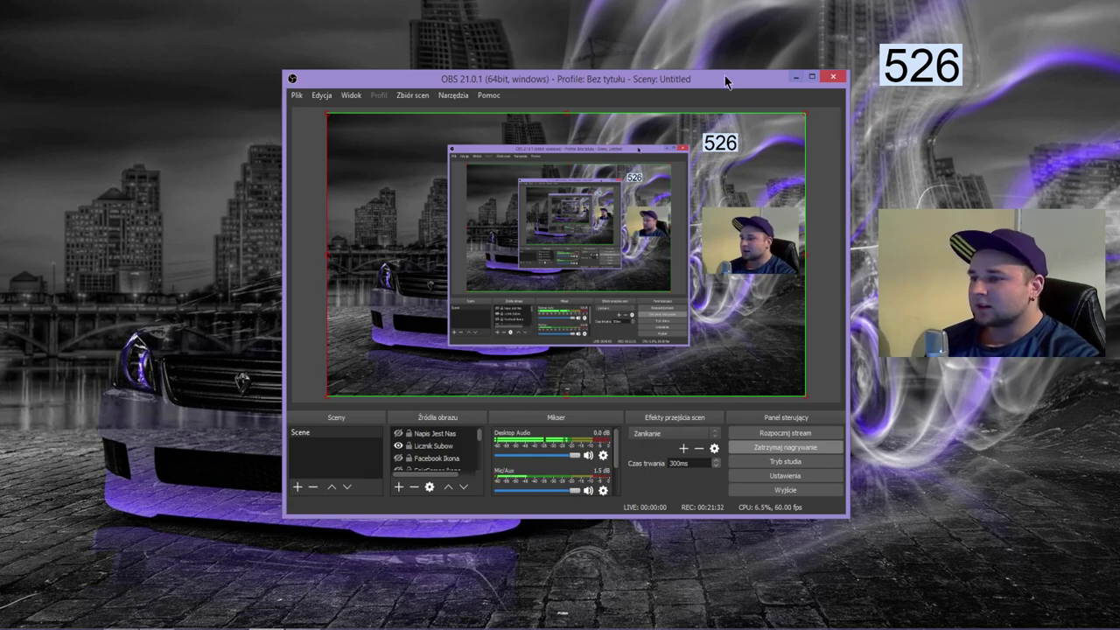
left_click_drag(728, 77, 647, 36)
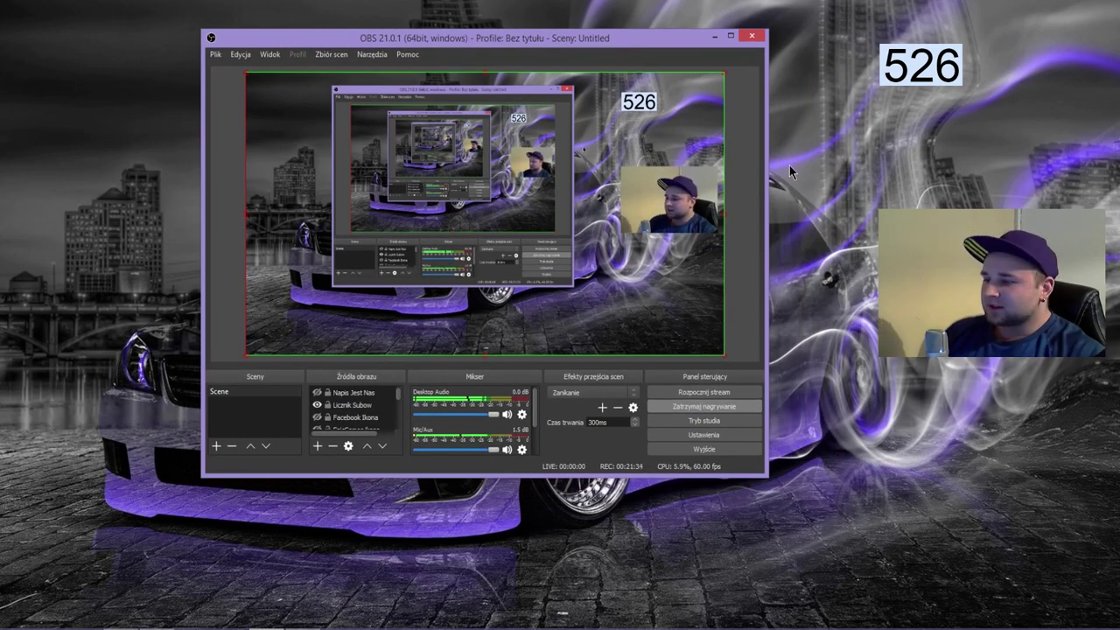